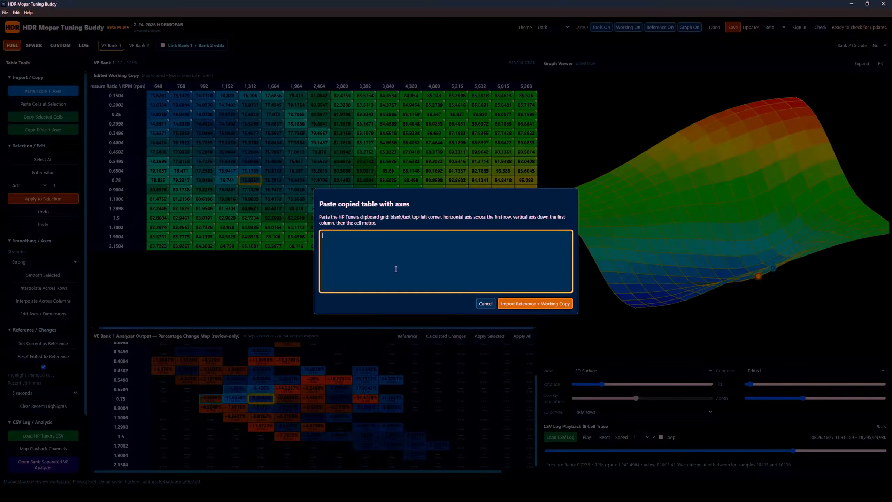
Paste the copied table with axes and import it into VE Bank 1 as reference and working copy
key("ctrl+v")
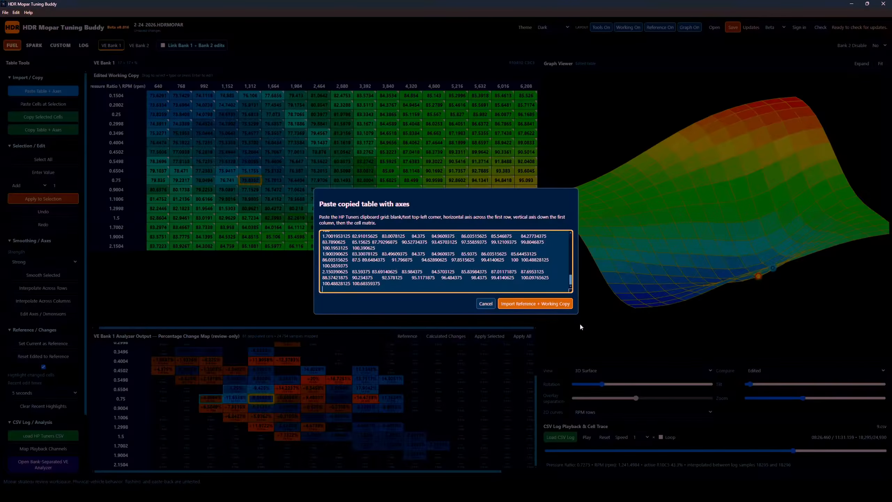
left_click(537, 305)
mouse_move(598, 297)
left_mouse_down()
mouse_move(615, 296)
mouse_move(572, 292)
mouse_move(585, 292)
left_mouse_up()
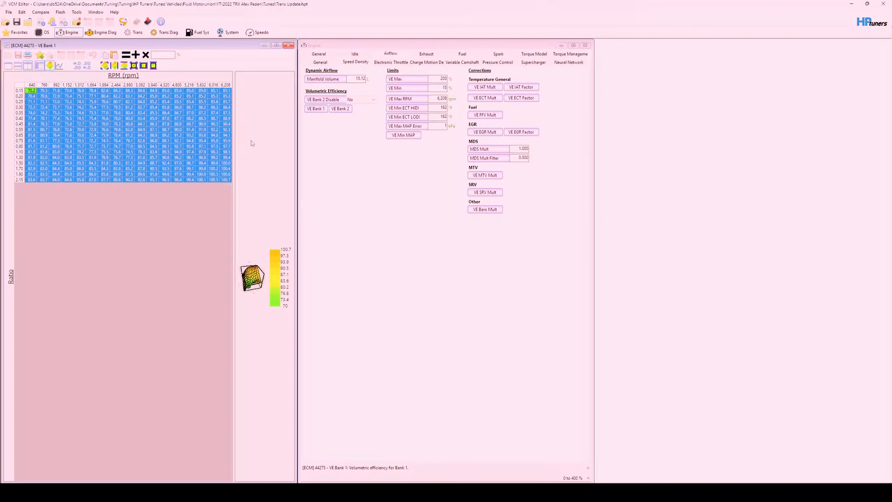
Close the VE Bank 1 table, open VE Bank 2, and copy its entire table with axes
left_click(288, 46)
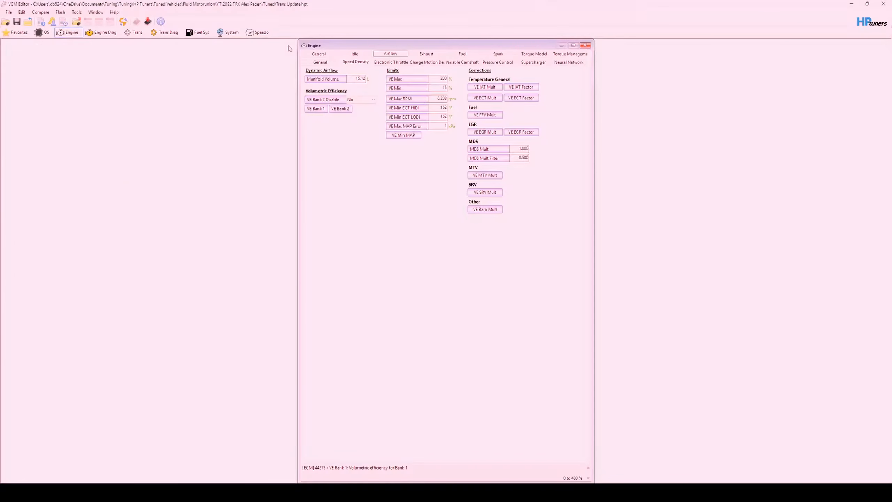
left_click(340, 108)
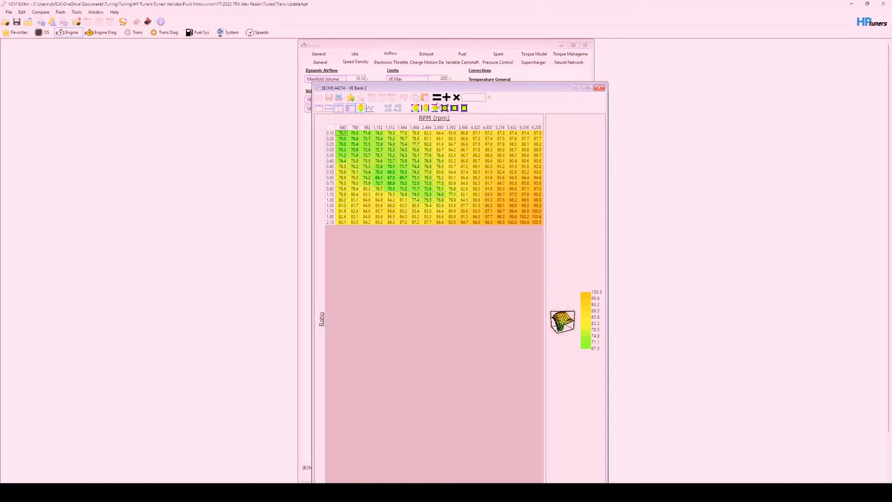
left_click_drag(426, 88, 392, 75)
left_click(367, 153)
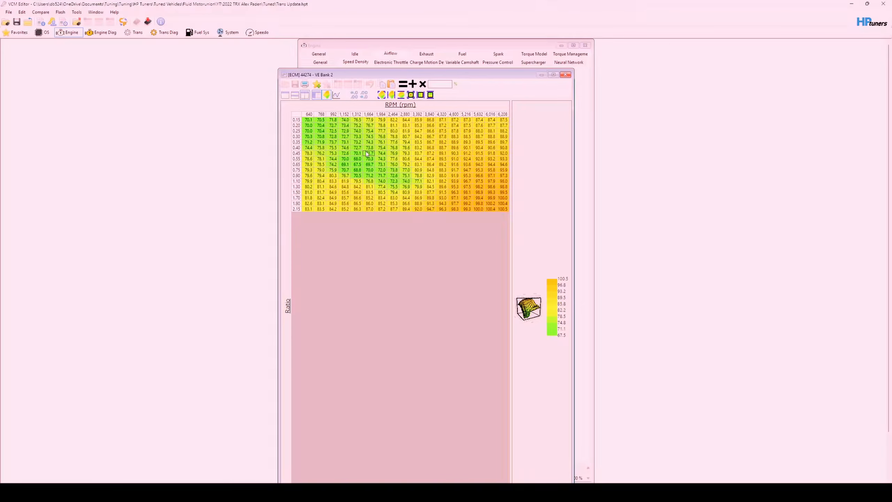
key("ctrl+a")
right_click(367, 154)
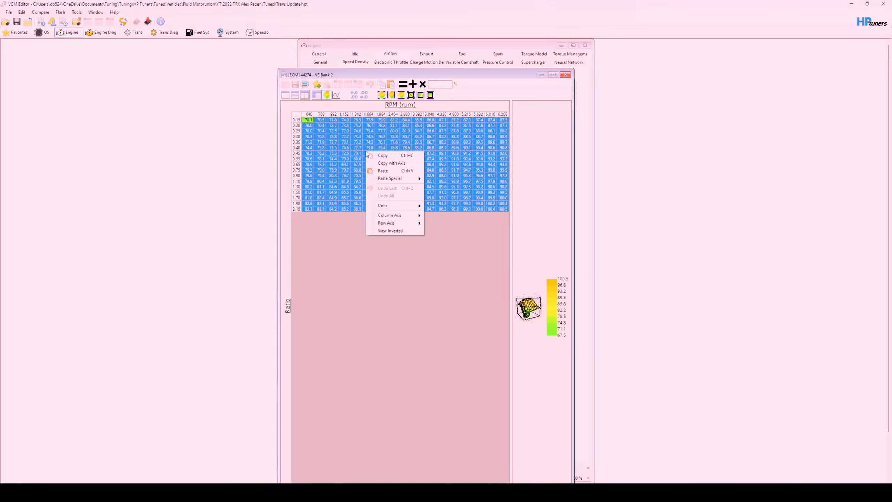
left_click(400, 165)
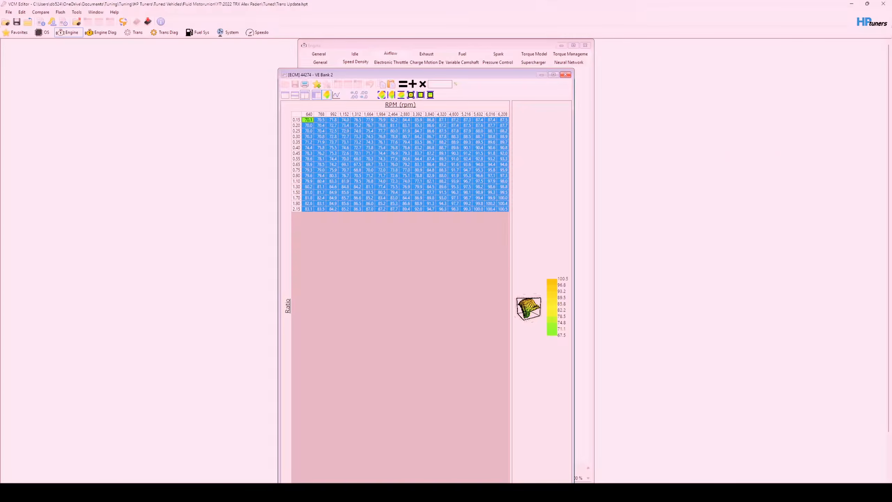
Switch to HDR Mopar Tuning Buddy and import the copied table with axes into VE Bank 2 as reference and working copy
left_click(488, 493)
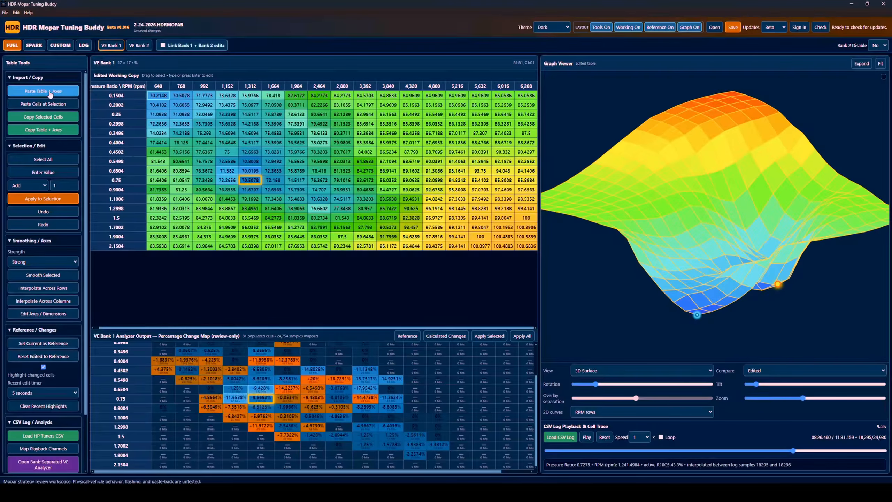
left_click(139, 45)
left_click(65, 92)
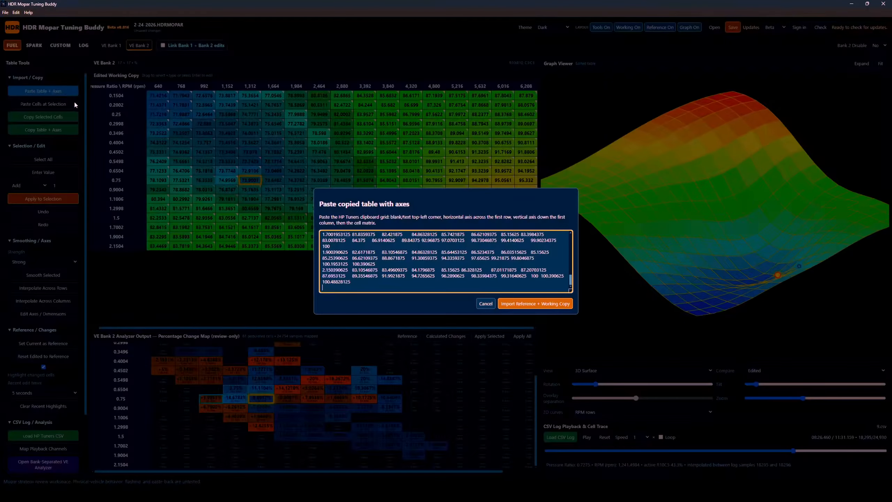
key("ctrl+a")
key("ctrl+v")
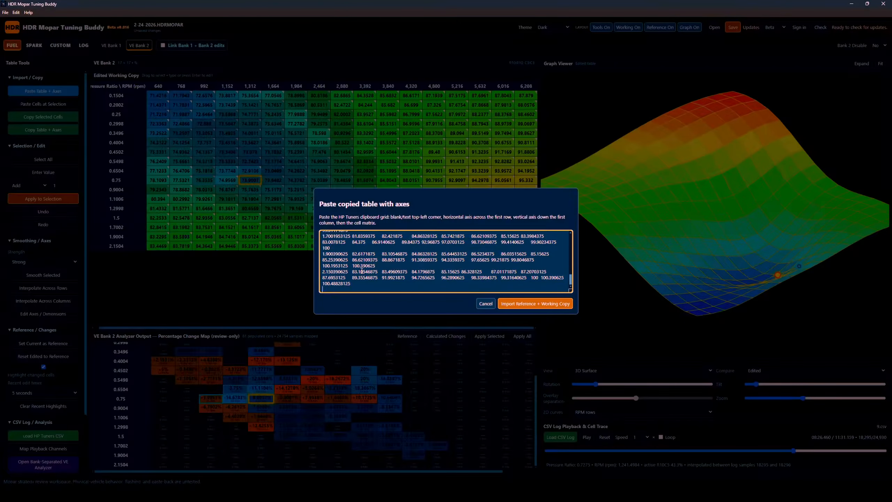
left_click(521, 304)
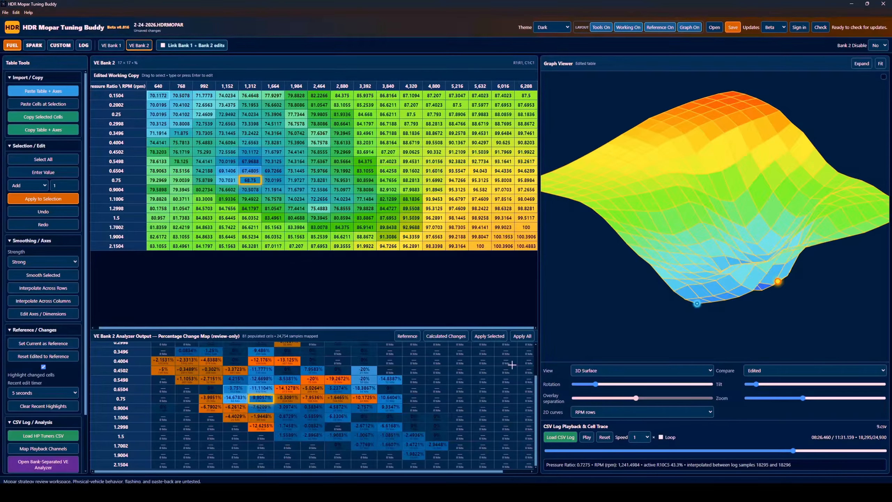
Play back the CSV log to trace the active cell on the VE Bank 2 table and graph, and pause it
left_click(587, 437)
mouse_move(667, 307)
left_mouse_down()
mouse_move(671, 331)
mouse_move(683, 247)
mouse_move(682, 269)
left_mouse_up()
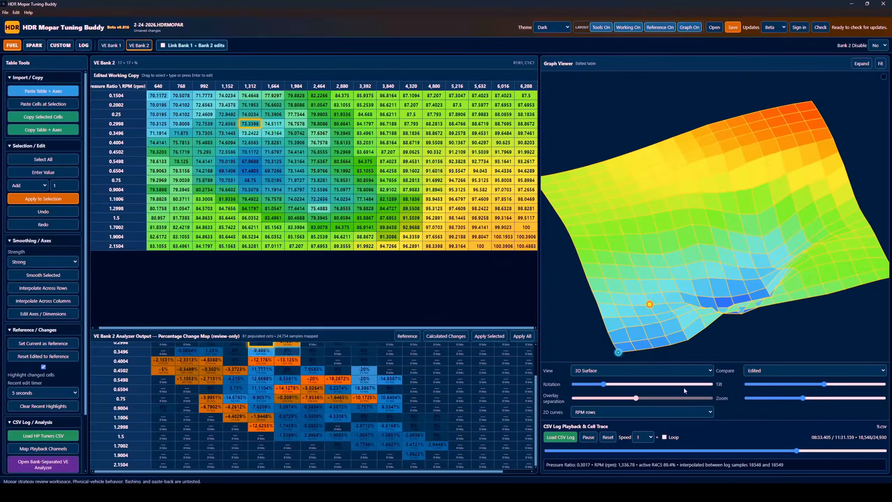
scroll(409, 409, "up", 2)
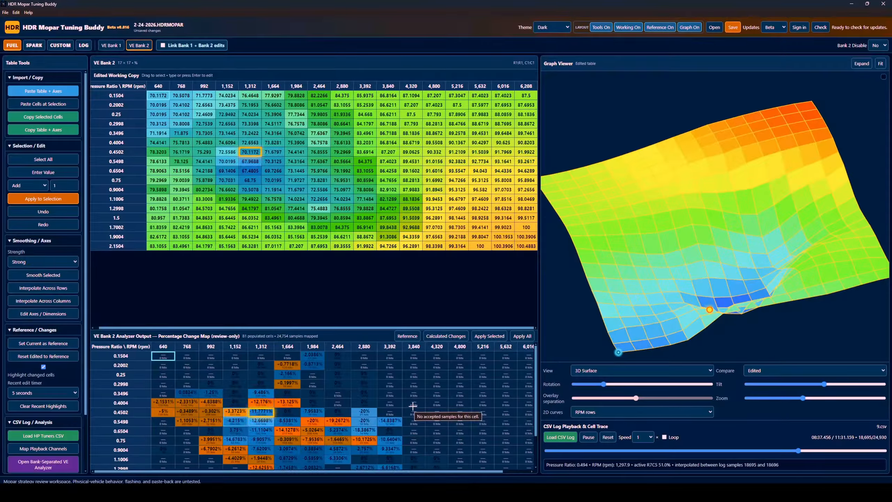
left_click(589, 436)
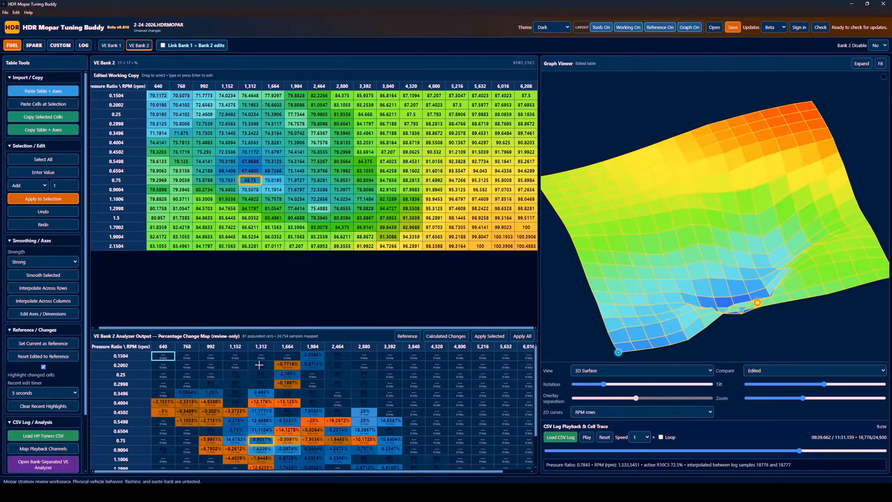
Show the VE Bank 2 reference table and overlay Edited + Reference in the graph with a wider overlay separation
left_click(410, 338)
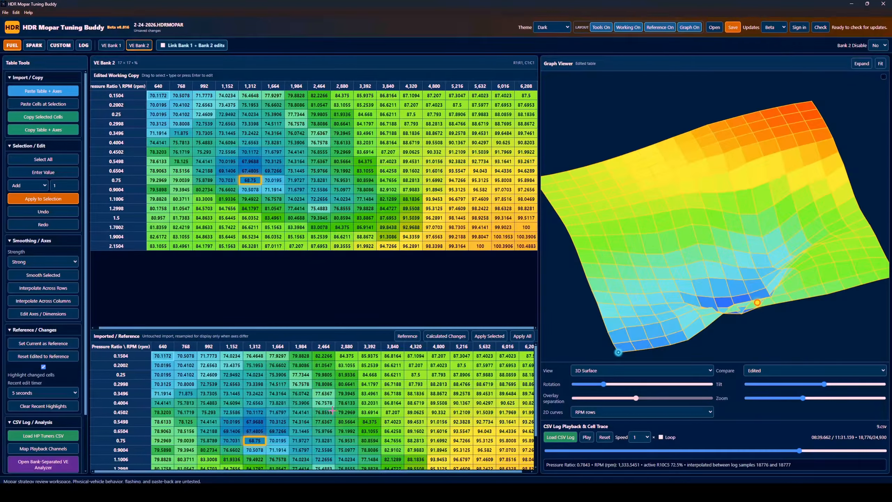
scroll(332, 411, "down", 1)
scroll(333, 411, "up", 1)
left_click(762, 370)
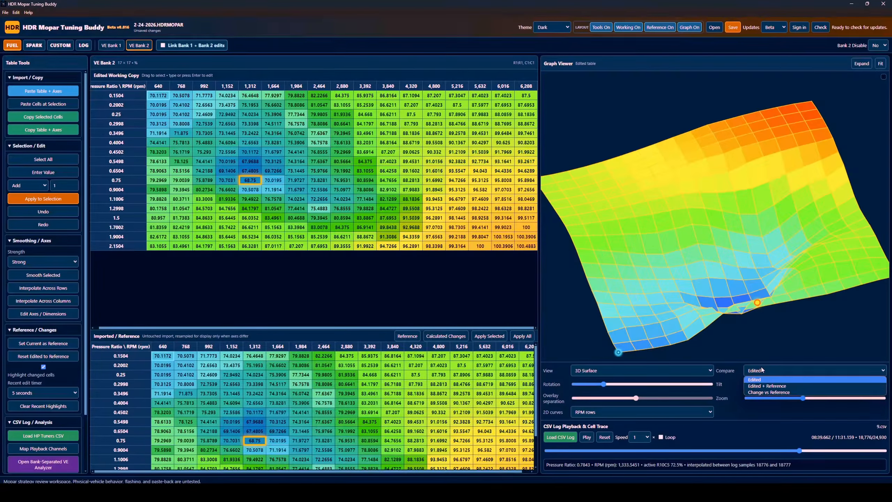
left_click(767, 386)
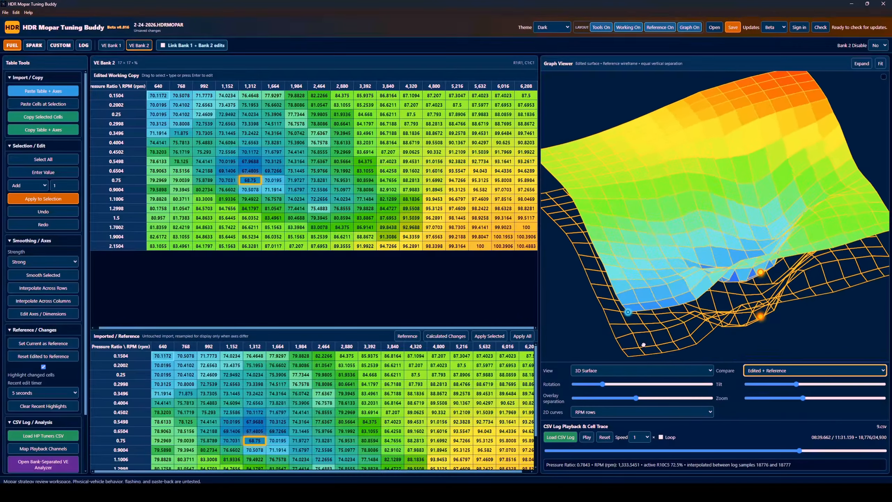
left_click_drag(644, 345, 703, 398)
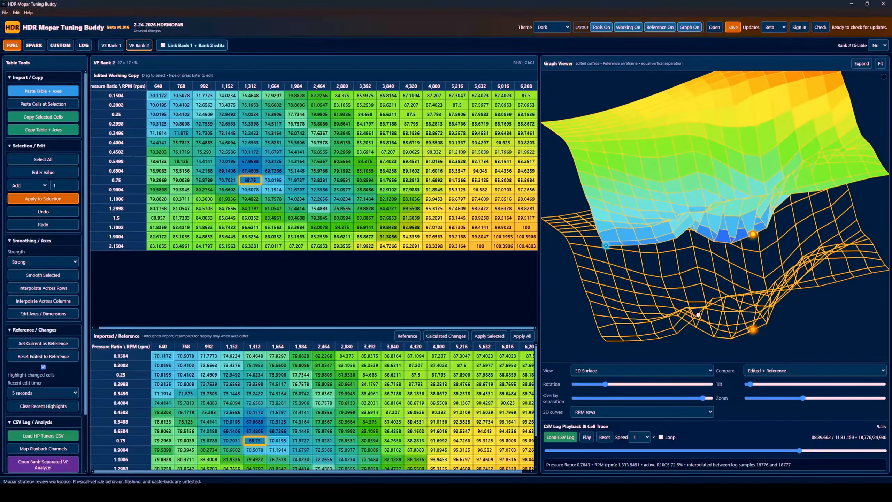
mouse_move(699, 315)
left_mouse_down()
mouse_move(725, 288)
mouse_move(699, 329)
left_mouse_up()
Smooth all cells of the VE Bank 2 table at Strong strength
left_click(41, 160)
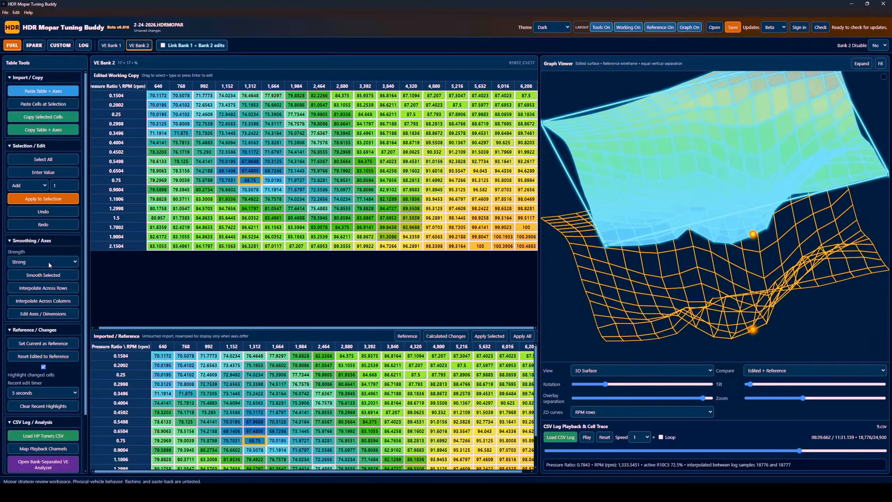
left_click(44, 275)
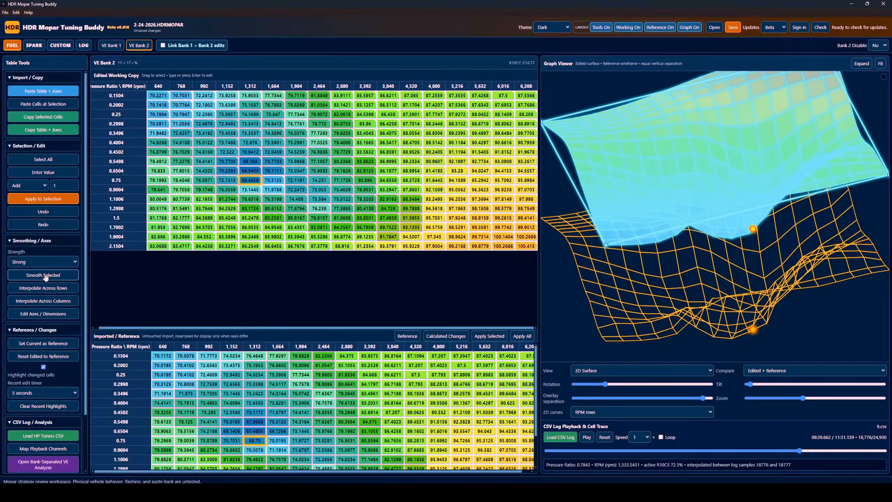
mouse_move(706, 281)
left_mouse_down()
mouse_move(769, 290)
mouse_move(665, 276)
mouse_move(706, 279)
left_mouse_up()
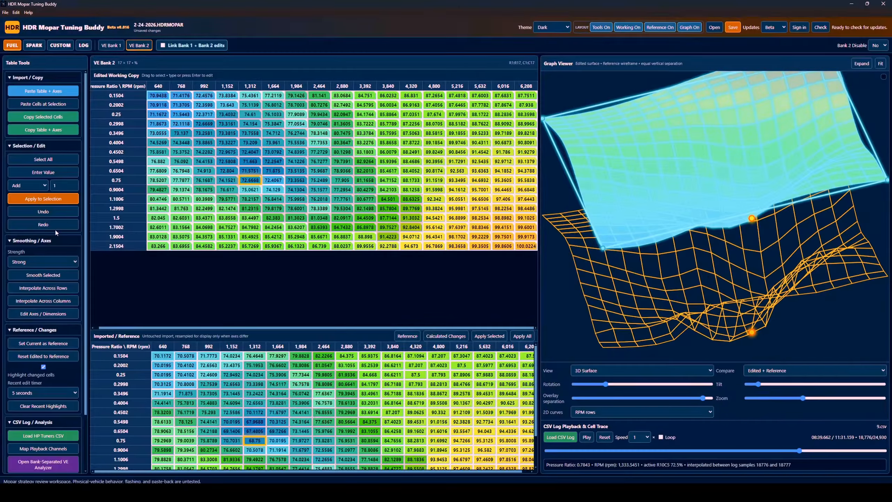
Step back and forth through the smoothing passes and restore the VE Bank 2 table to its unsmoothed values
left_click(55, 214)
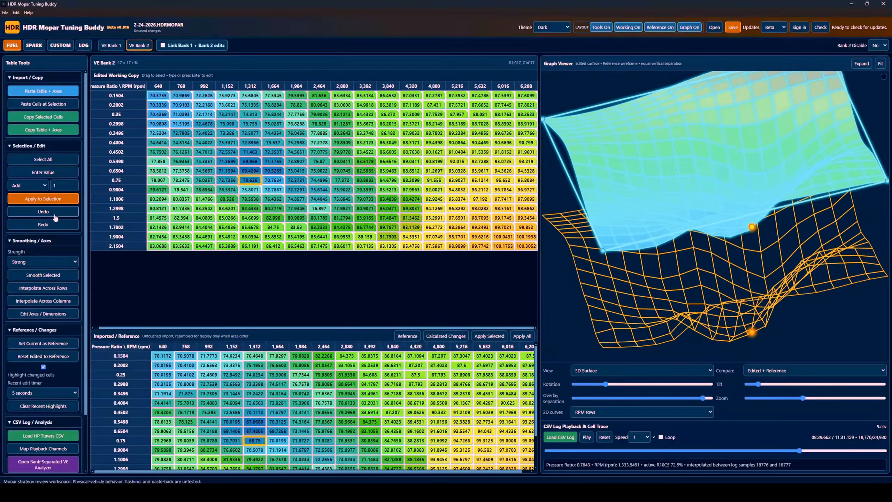
left_click(51, 224)
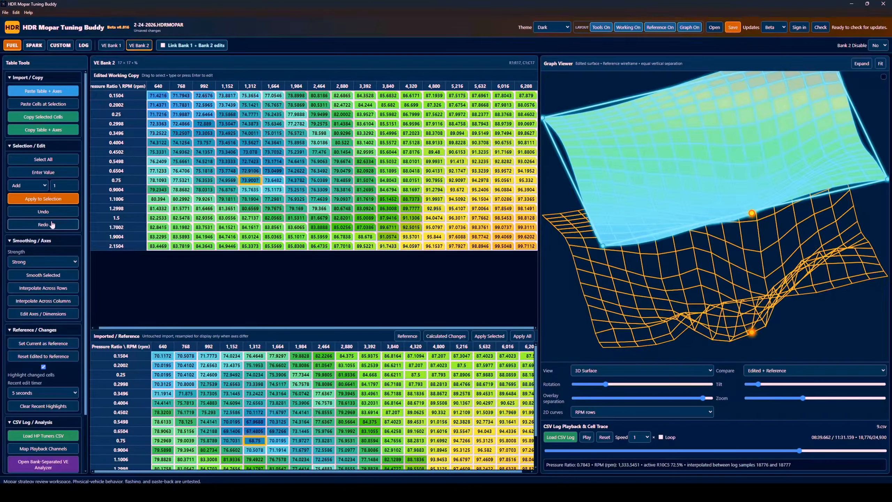
left_click(51, 225)
left_click_drag(604, 297, 578, 299)
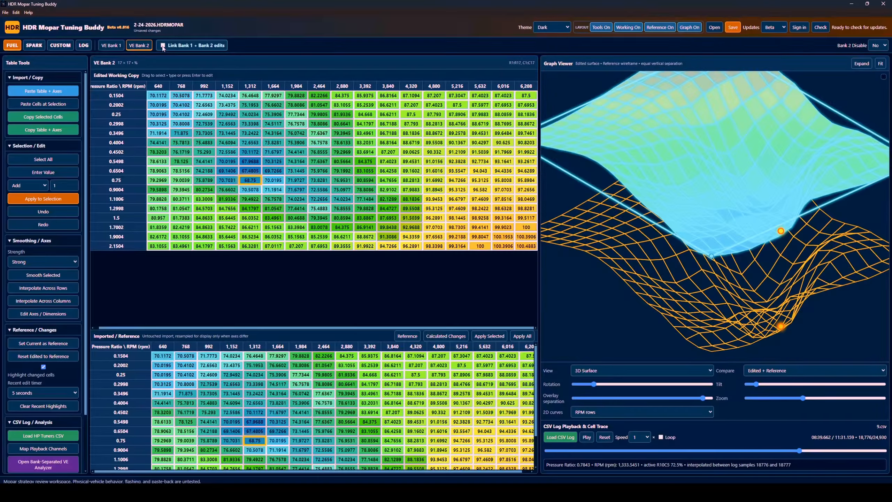
Compare the VE Bank 1 and VE Bank 2 tables and their calculated percentage change maps
left_click(104, 46)
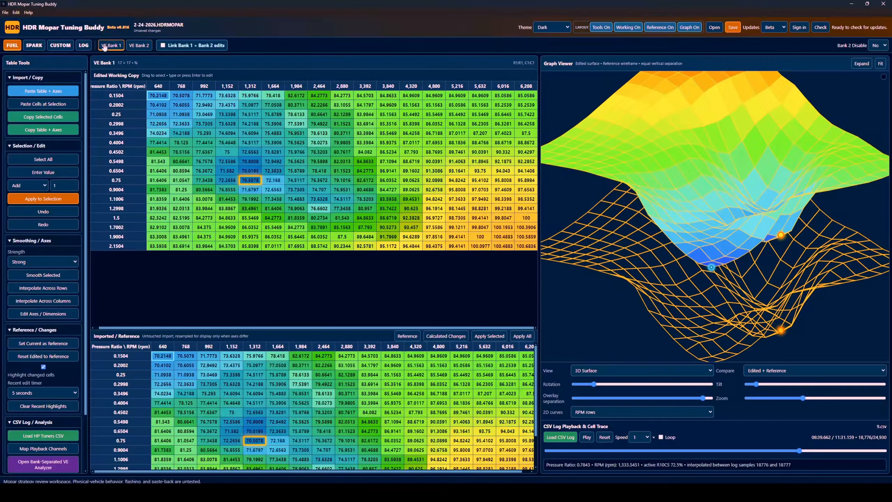
left_click(143, 47)
left_click(114, 48)
left_click(452, 337)
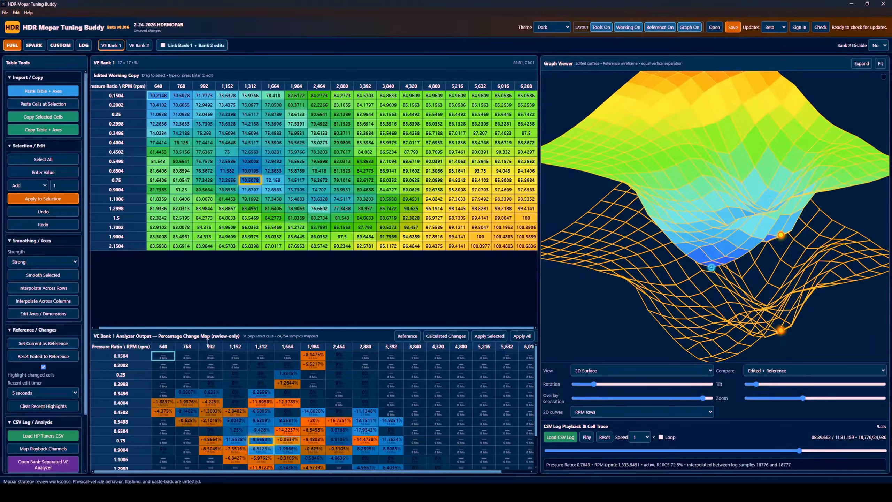
left_click(137, 46)
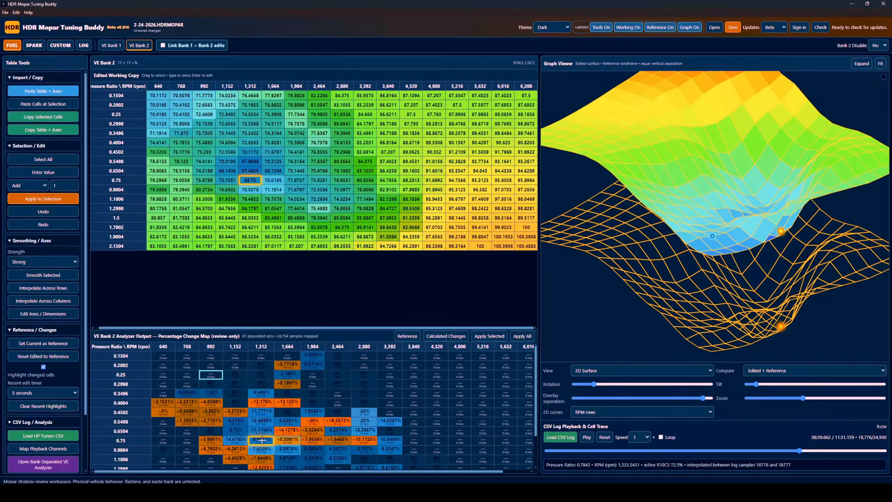
left_click(117, 48)
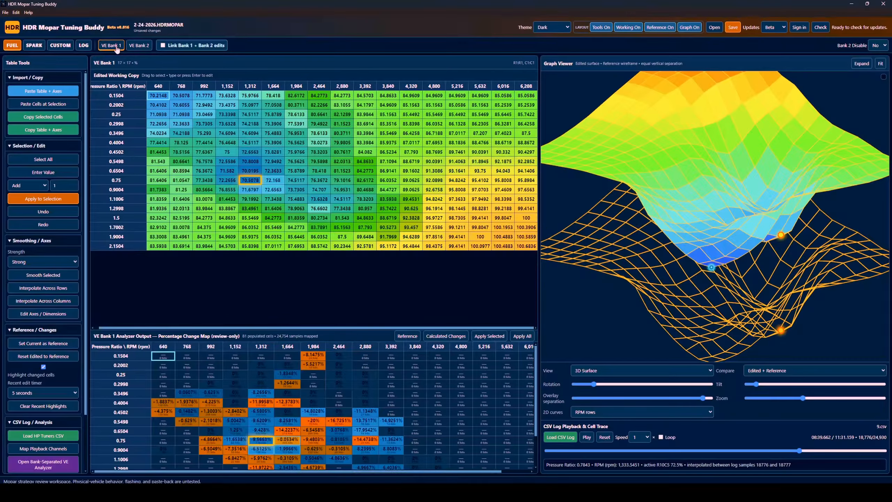
left_click(138, 46)
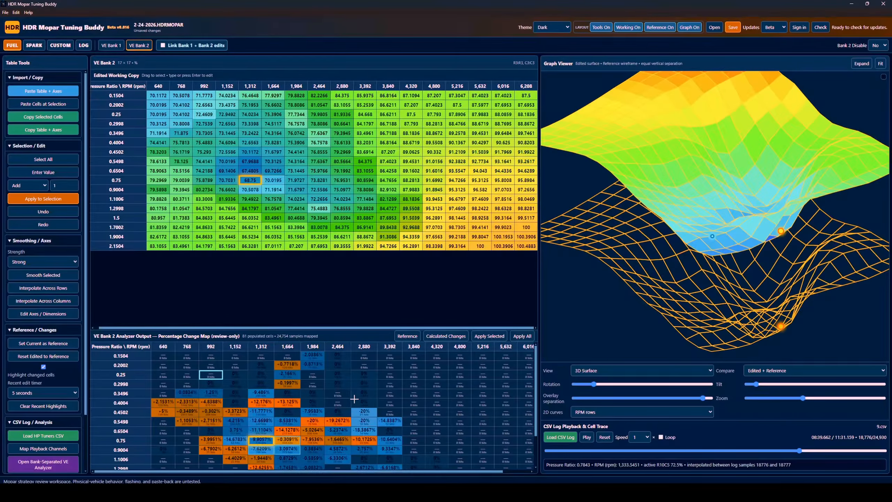
mouse_move(354, 398)
Switch to VCM Scanner and export the entire log as comma-separated text with interpolated data gaps, overwriting 9.csv
mouse_move(563, 493)
left_click(563, 459)
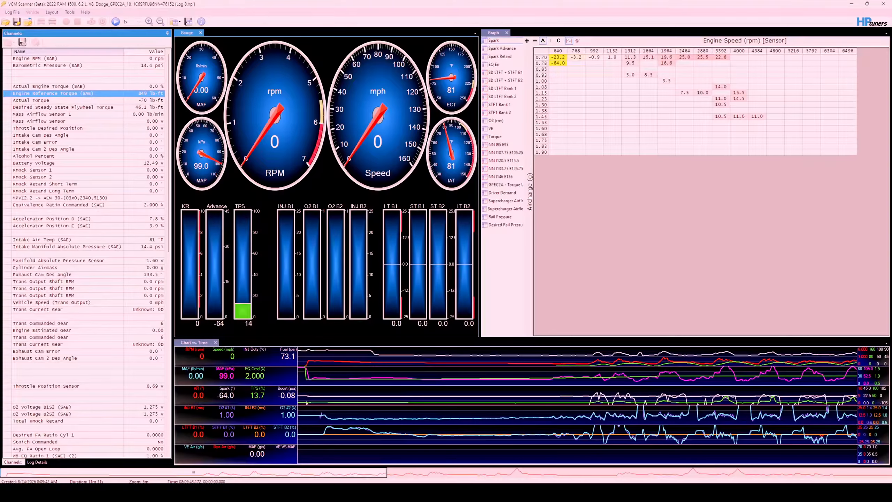
left_click(677, 393)
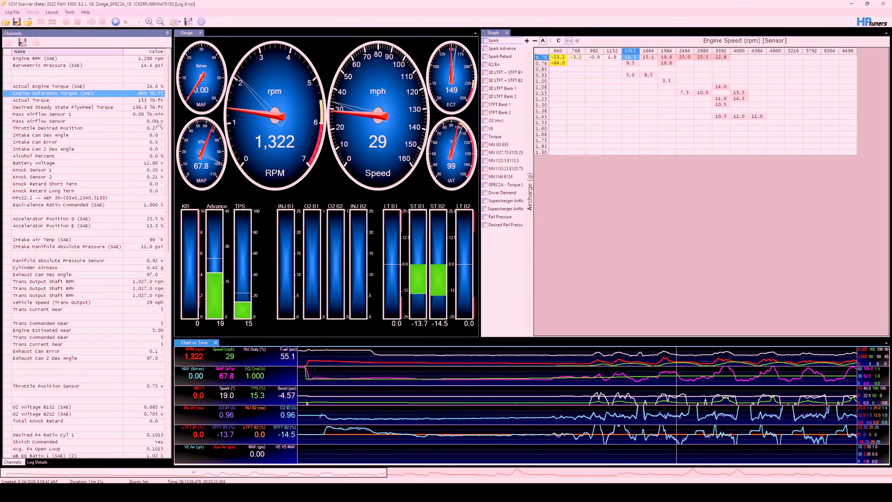
left_click(12, 12)
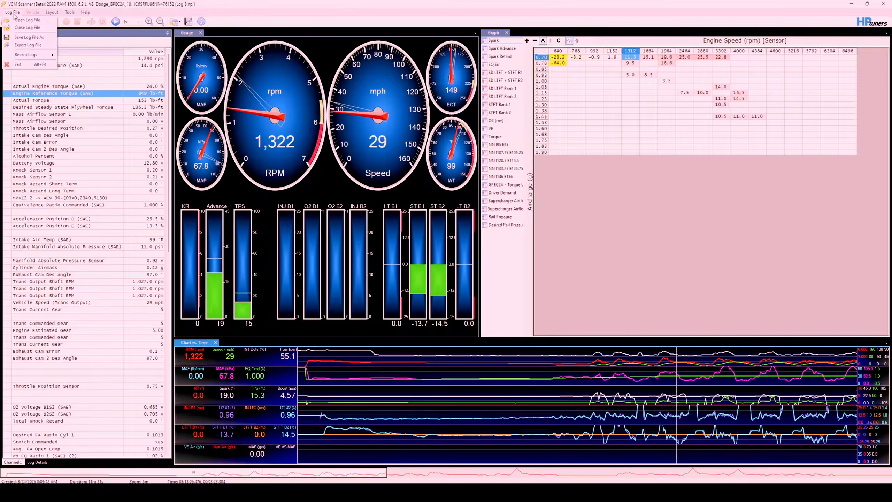
left_click(28, 45)
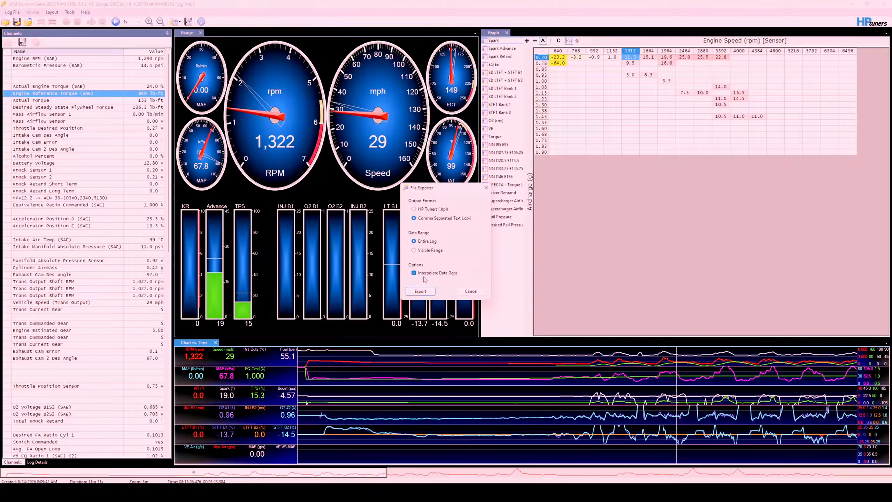
left_click(421, 291)
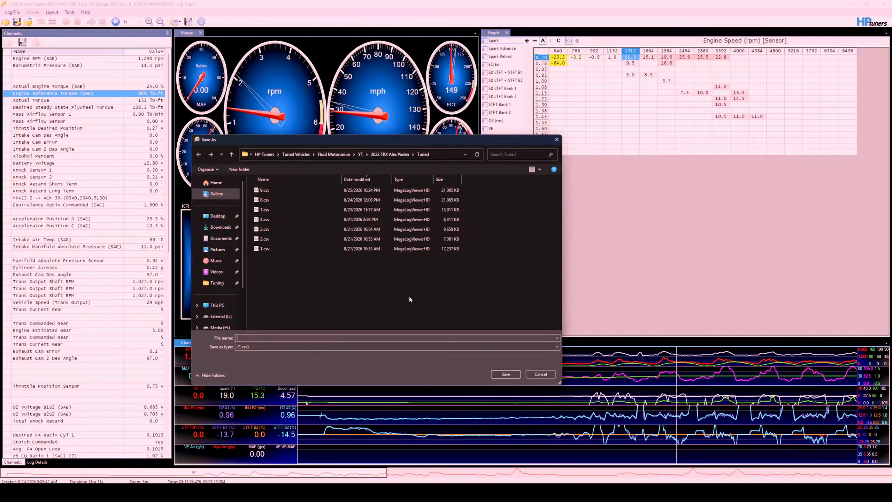
type("9")
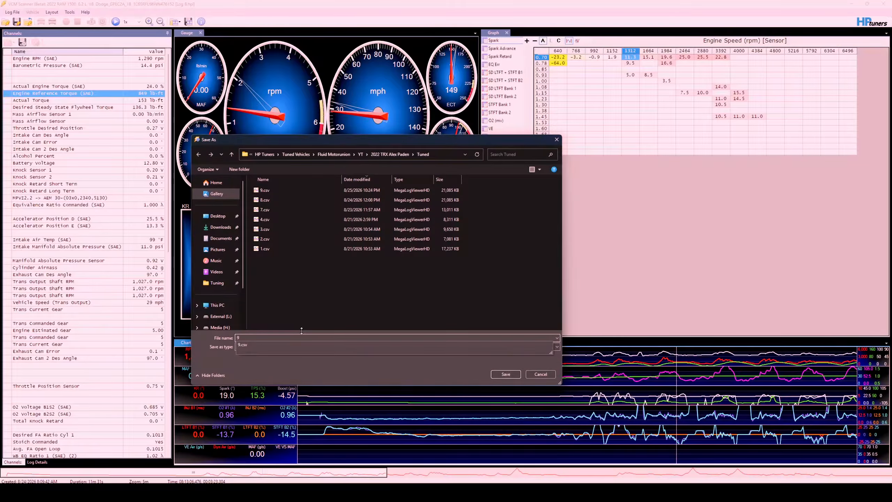
left_click(272, 194)
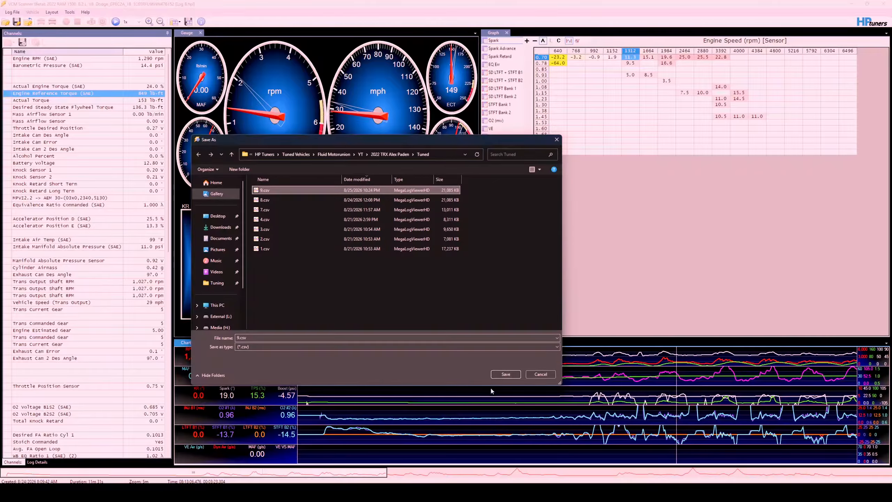
left_click(505, 374)
left_click(457, 248)
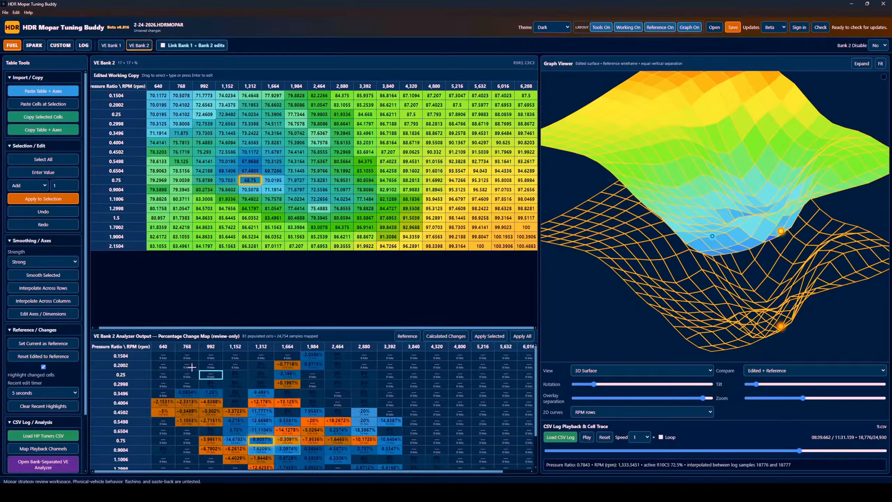
Load the exported 9.csv log into HDR Mopar Tuning Buddy
left_click(51, 440)
left_click(81, 55)
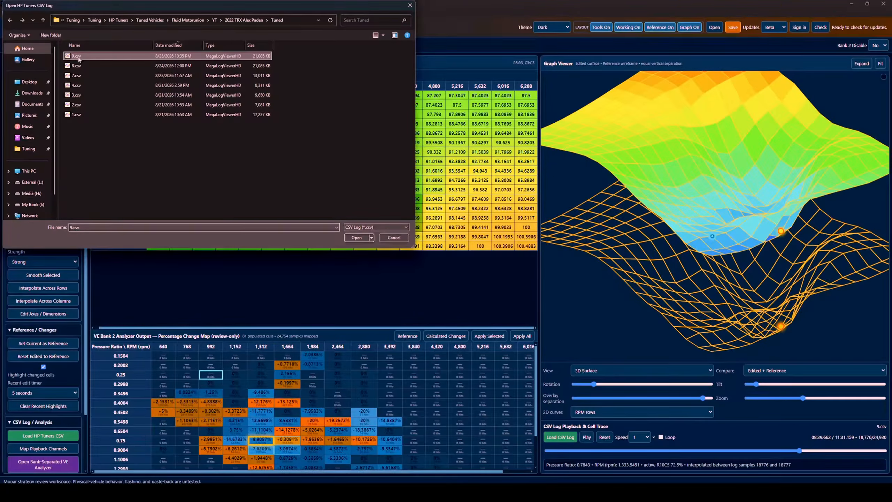
left_click(357, 238)
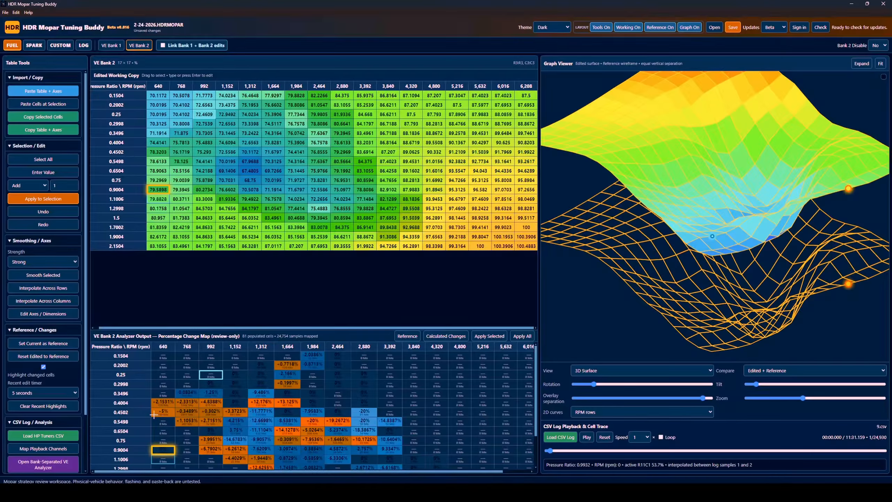
Analyze both VE banks with Bank LTFT as the correction source and check each bank's percentage change map
left_click(38, 470)
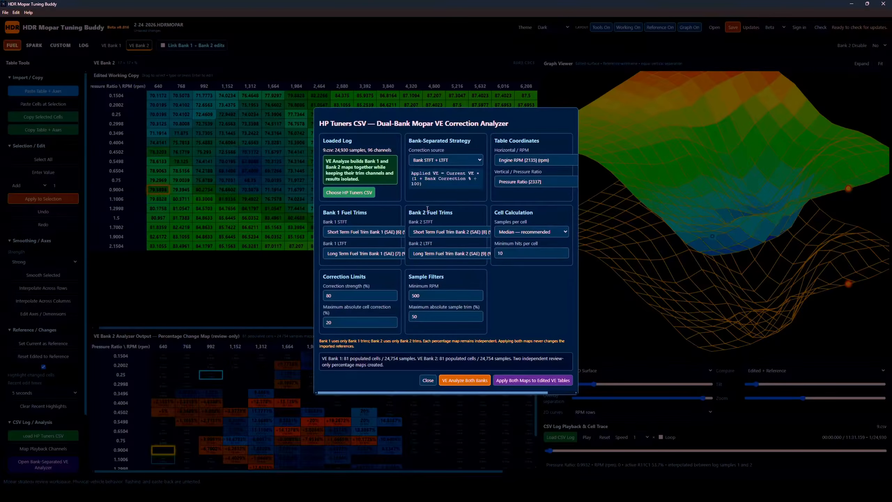
left_click(466, 160)
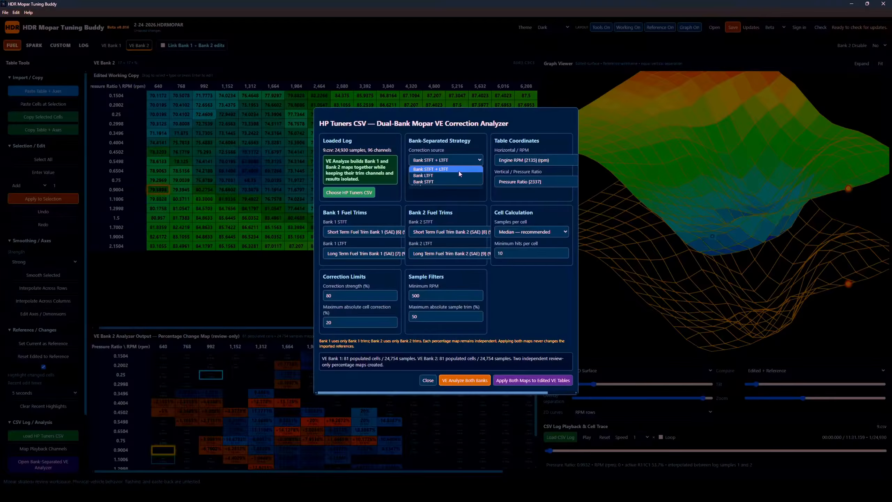
left_click(442, 176)
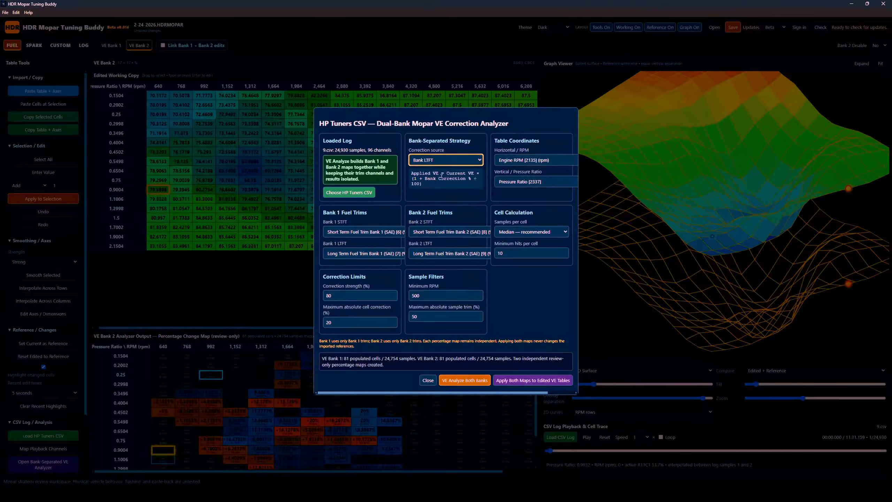
left_click(453, 382)
scroll(397, 388, "down", 3)
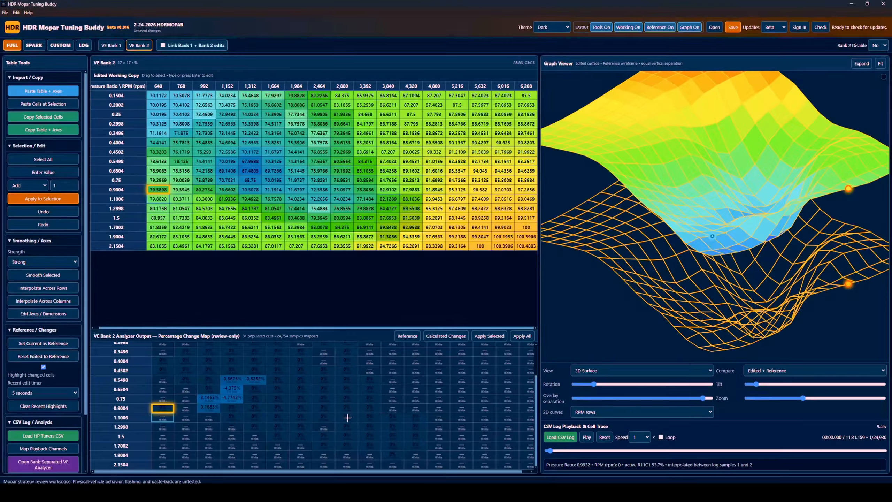
scroll(245, 413, "up", 3)
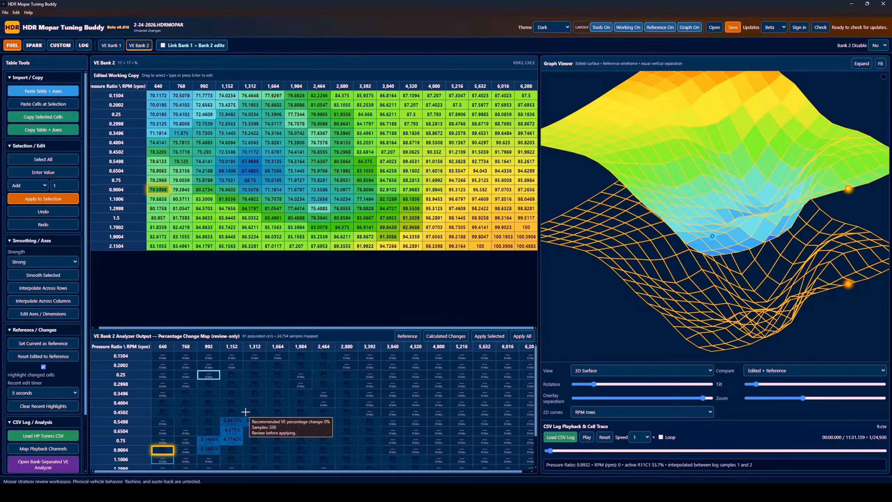
left_click(111, 45)
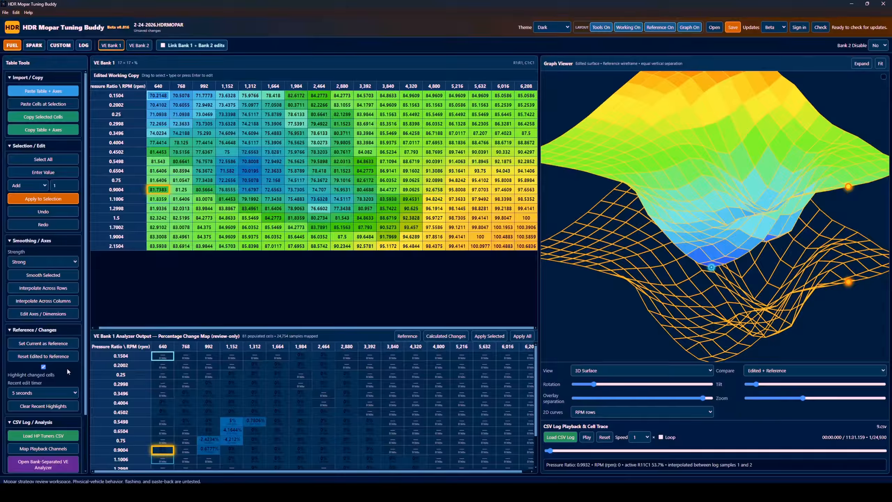
Analyze both VE banks at 50% correction strength with Bank STFT + LTFT as the correction source, and review both percentage change maps
left_click(57, 469)
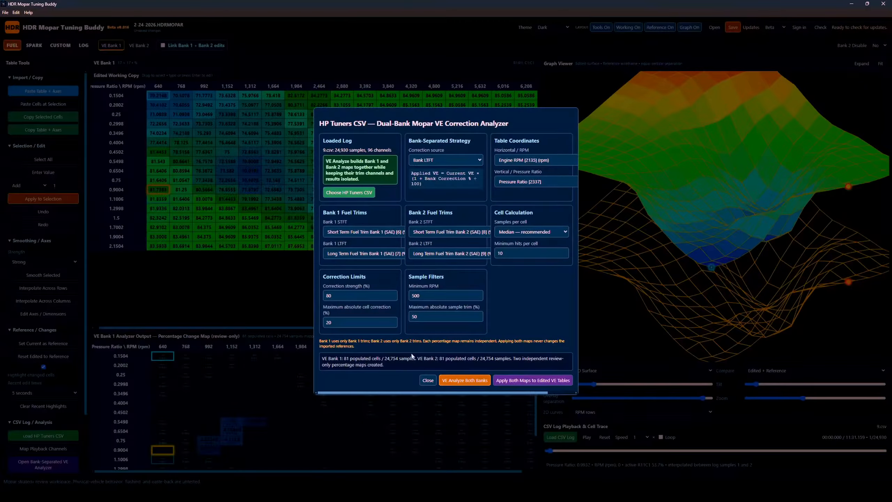
double_click(341, 296)
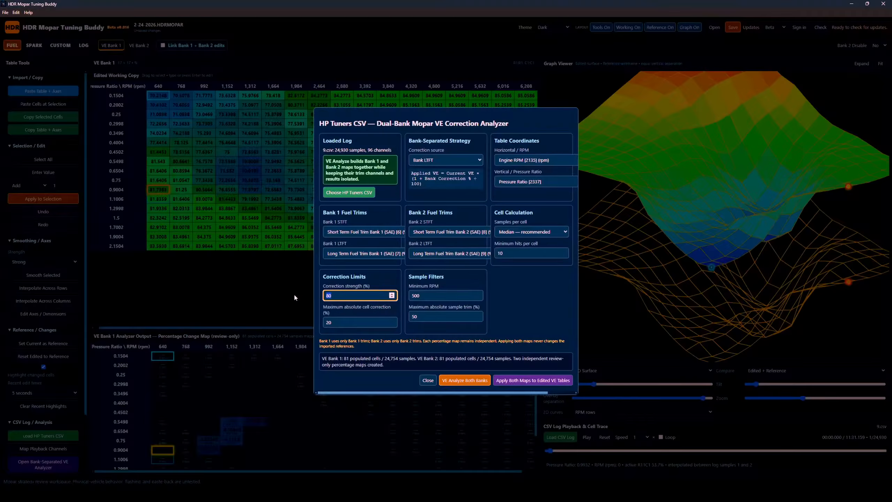
type("50")
left_click(435, 163)
left_click(442, 171)
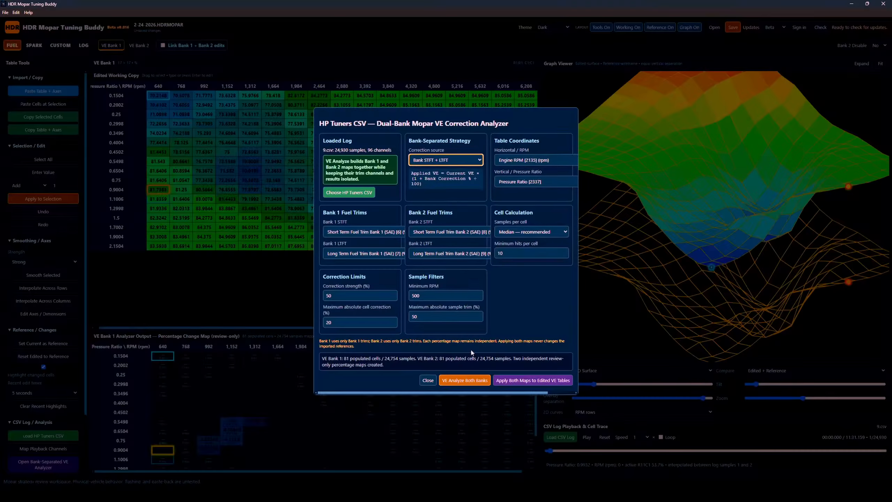
left_click(463, 382)
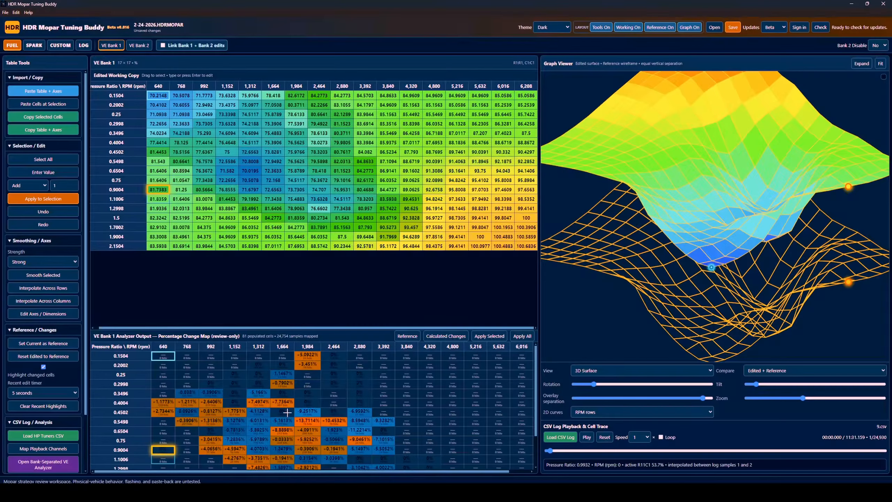
scroll(287, 412, "down", 1)
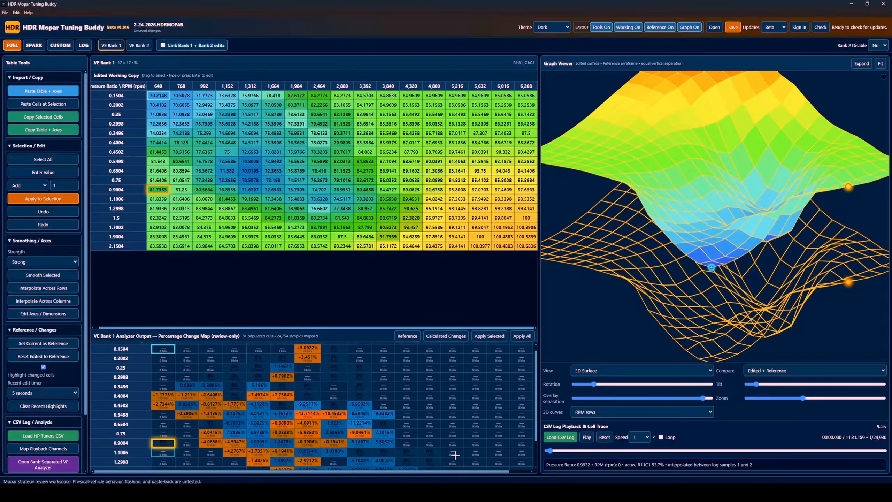
scroll(455, 456, "up", 1)
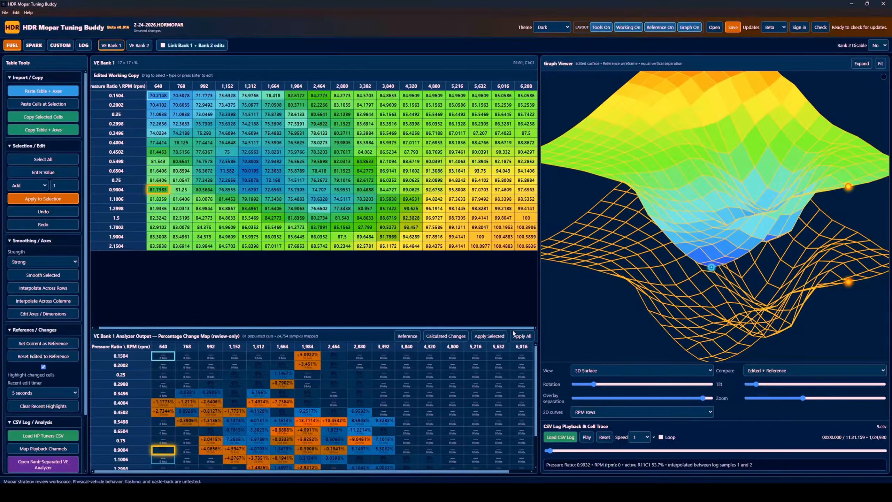
left_click(139, 45)
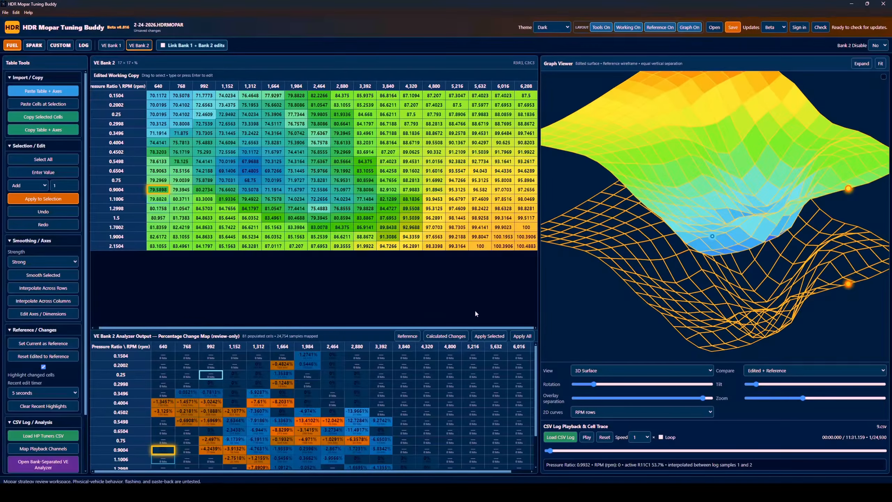
Apply both percentage change maps to the edited VE tables and inspect the corrected VE Bank 2 surface in 3D
left_click(53, 467)
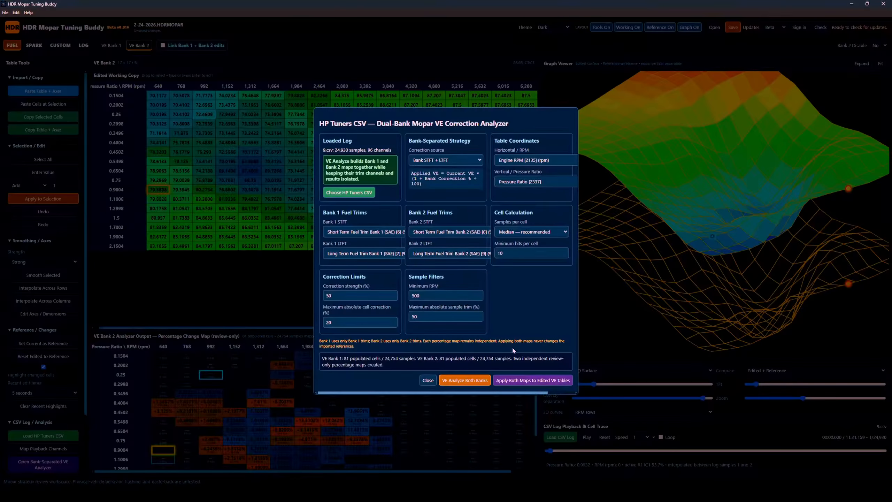
left_click(520, 384)
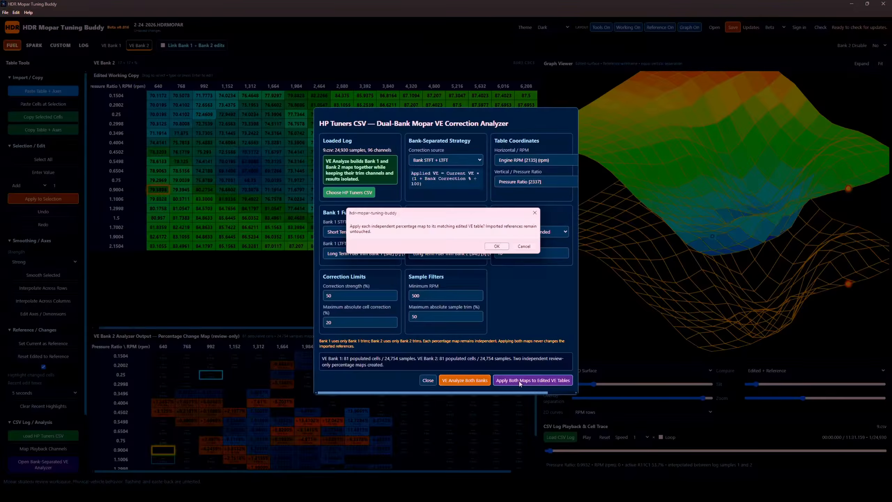
left_click(497, 245)
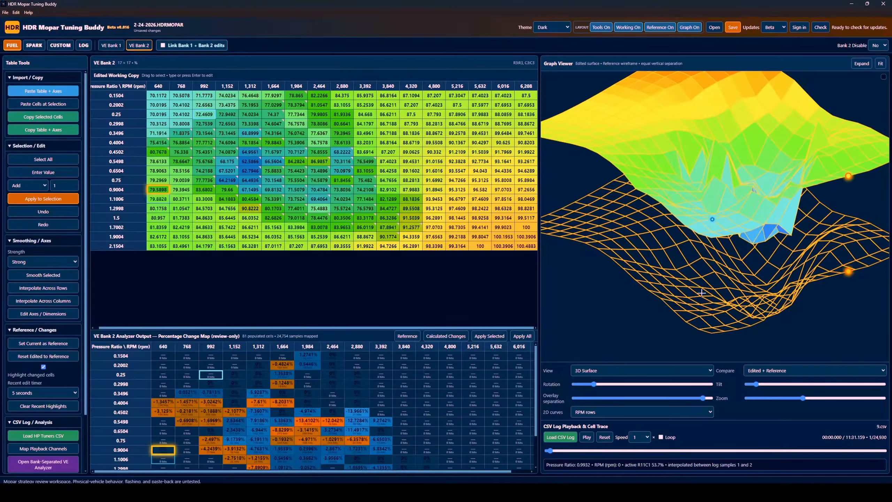
left_click_drag(702, 293, 729, 286)
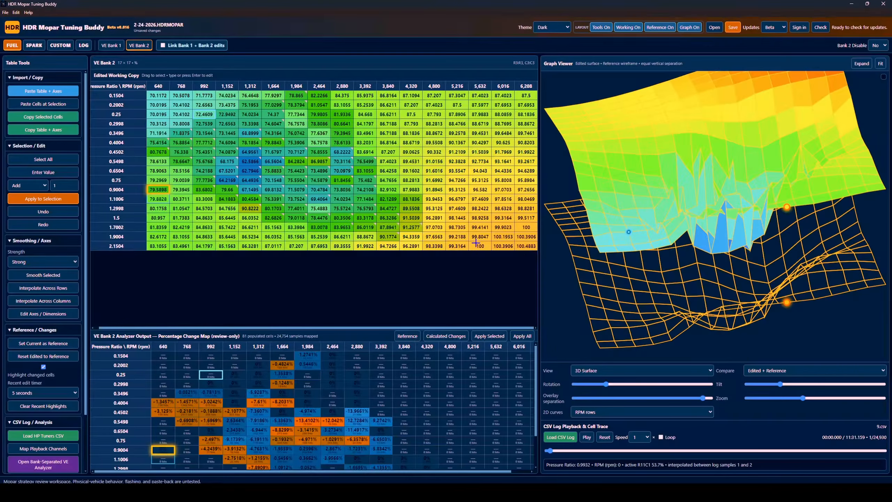
Examine which VE Bank 2 cells have corrections by highlighting table and change map areas, finishing with rows 0.1504 to 1.9004 from 640 to 4,320 RPM
left_click_drag(226, 119, 388, 227)
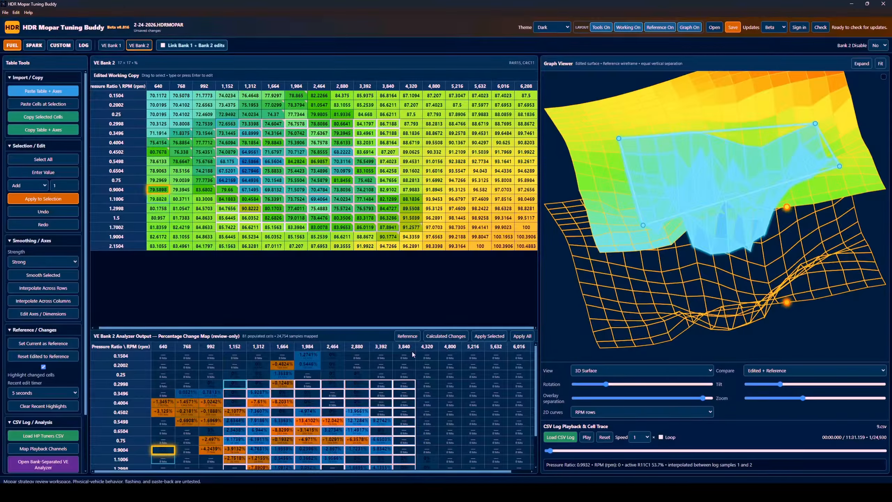
left_click(427, 392)
scroll(440, 366, "down", 2)
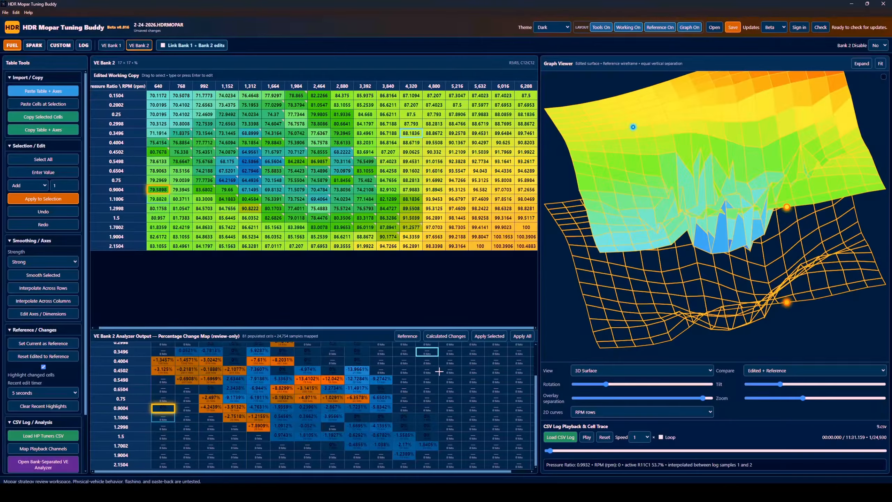
scroll(462, 406, "up", 2)
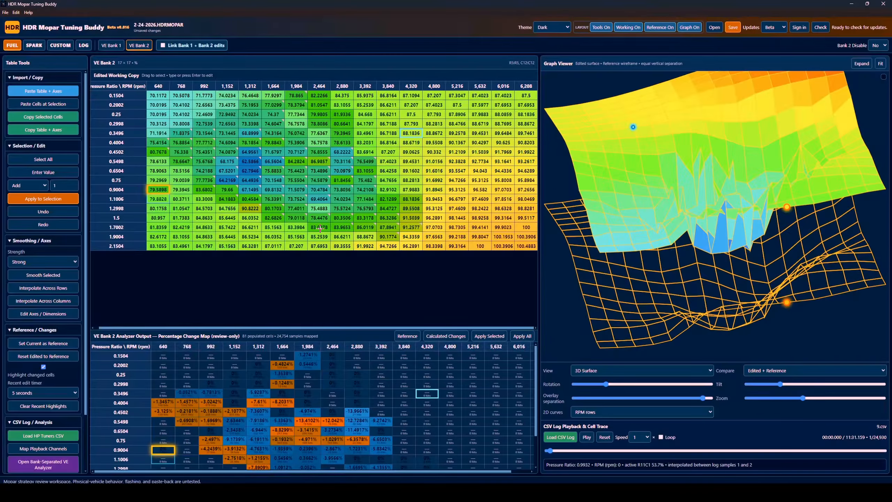
left_click_drag(163, 114, 456, 258)
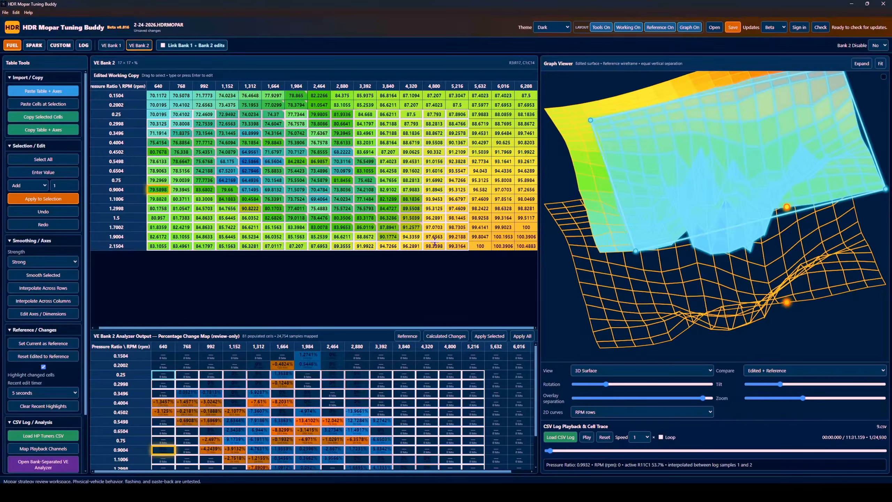
left_click(420, 426)
scroll(421, 426, "down", 2)
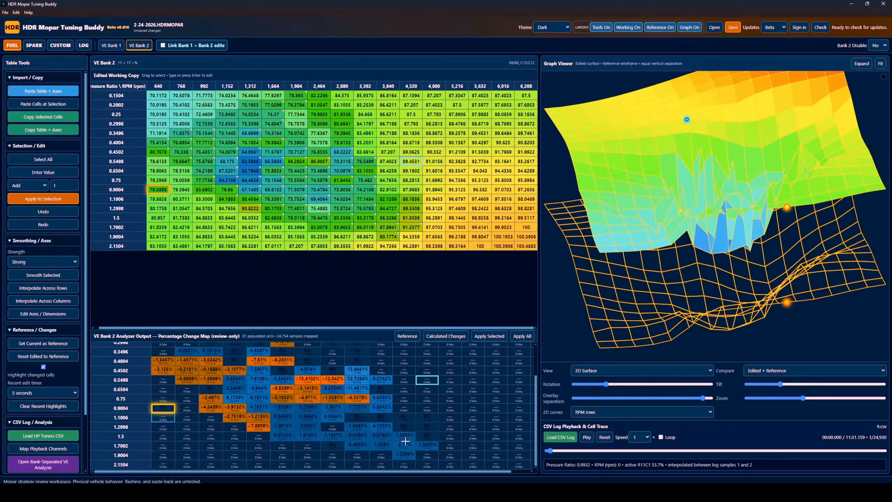
left_click_drag(405, 437, 410, 400)
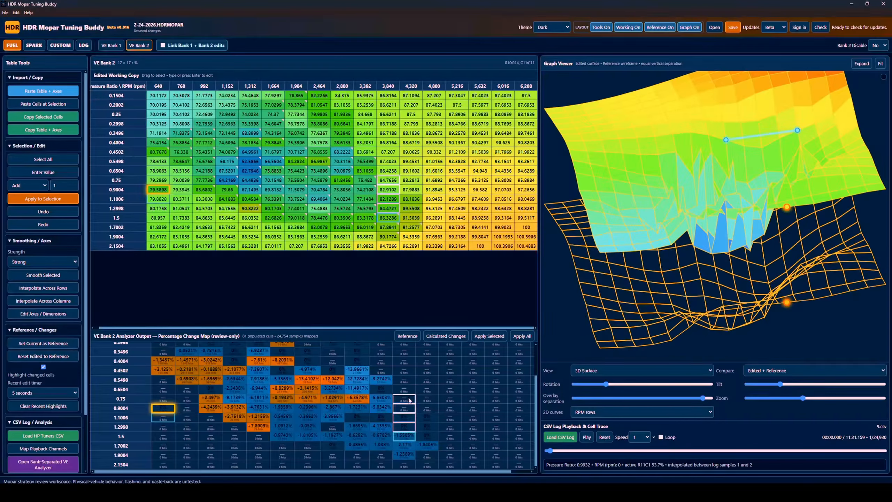
left_click_drag(382, 426, 383, 409)
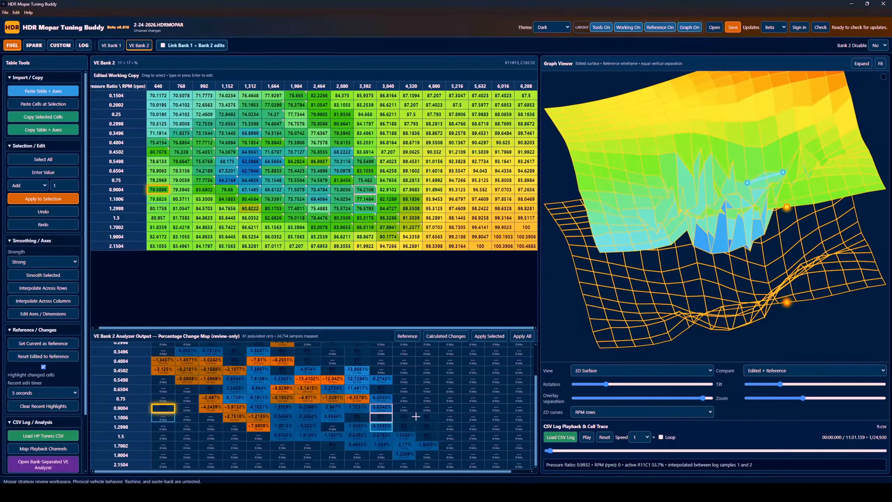
scroll(415, 417, "up", 3)
scroll(421, 405, "down", 3)
left_click_drag(427, 455, 95, 314)
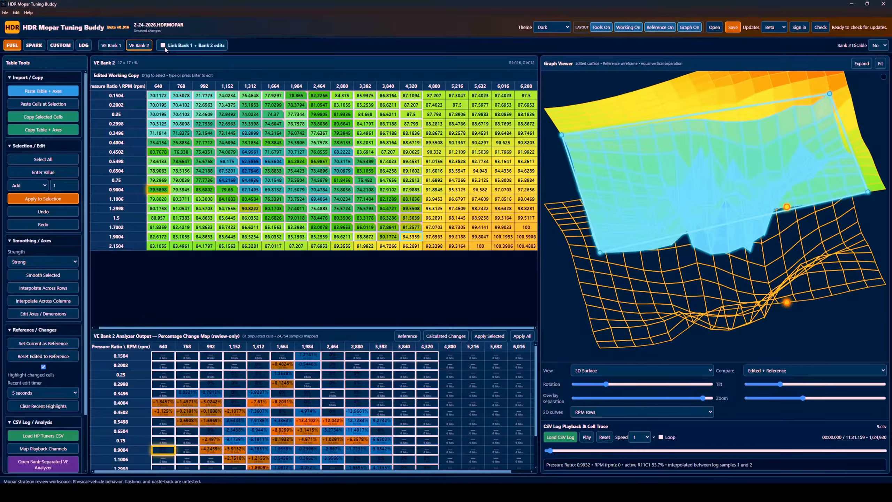
Link the Bank 1 and Bank 2 edits and inspect the VE Bank 1 surface in 3D
left_click(111, 45)
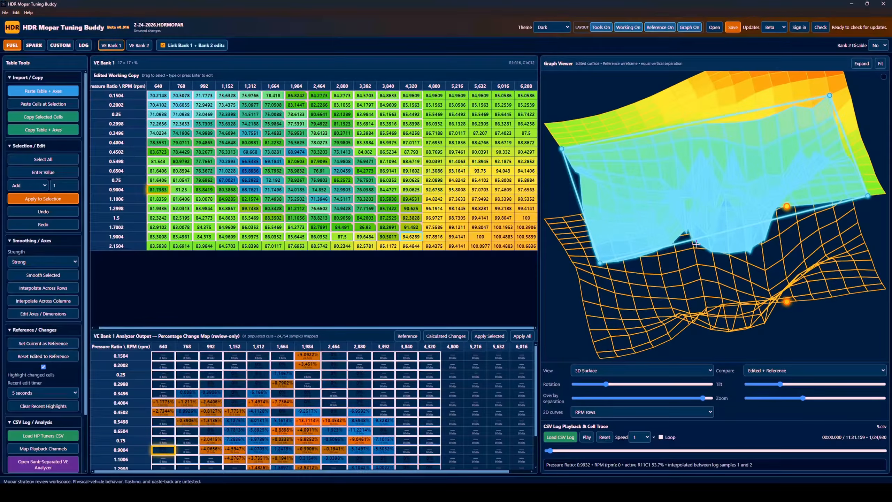
left_click_drag(706, 276, 686, 280)
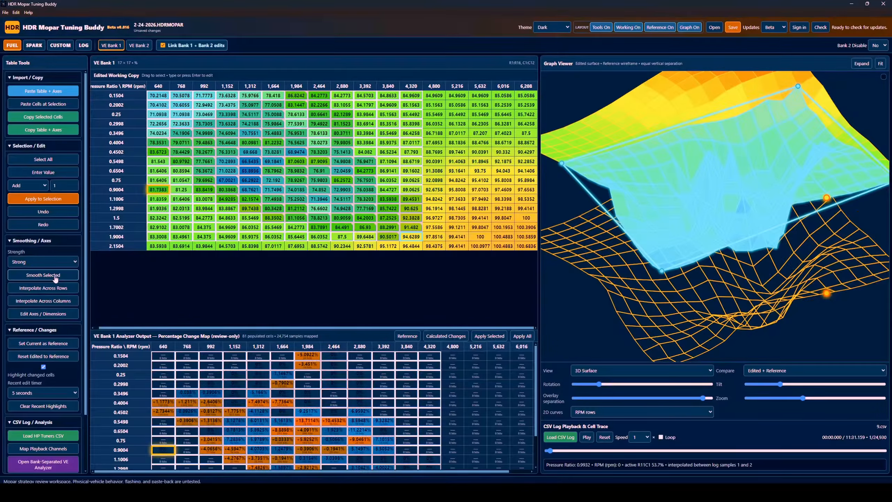
Try Strong smoothing on the selected cells of the linked VE tables and compare the Bank 2 and Bank 1 surfaces
left_click(137, 46)
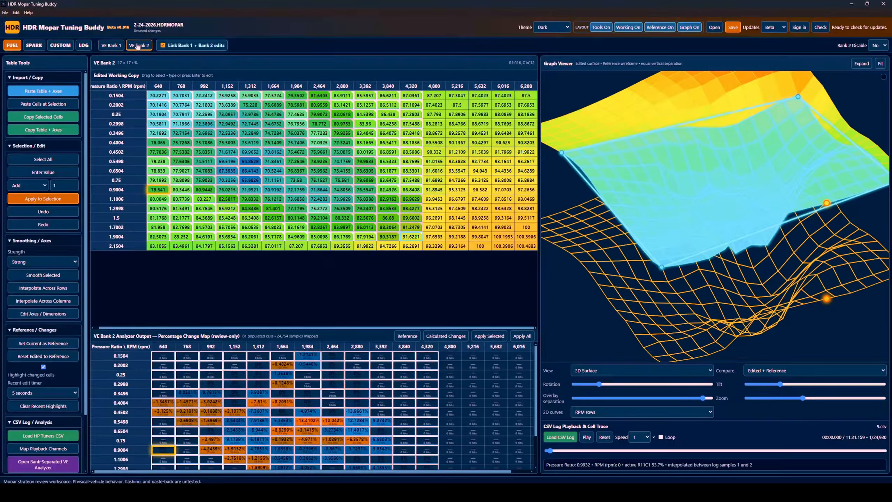
mouse_move(745, 252)
left_mouse_down()
mouse_move(719, 226)
mouse_move(749, 251)
left_mouse_up()
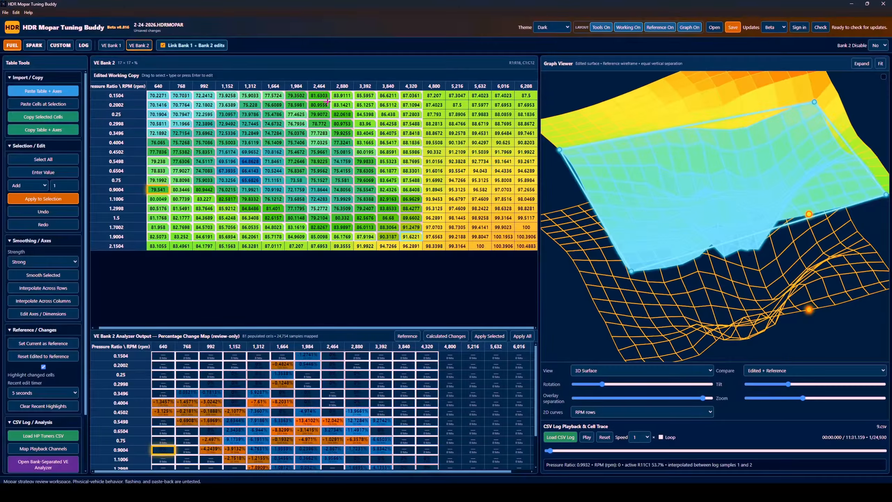
left_click(106, 50)
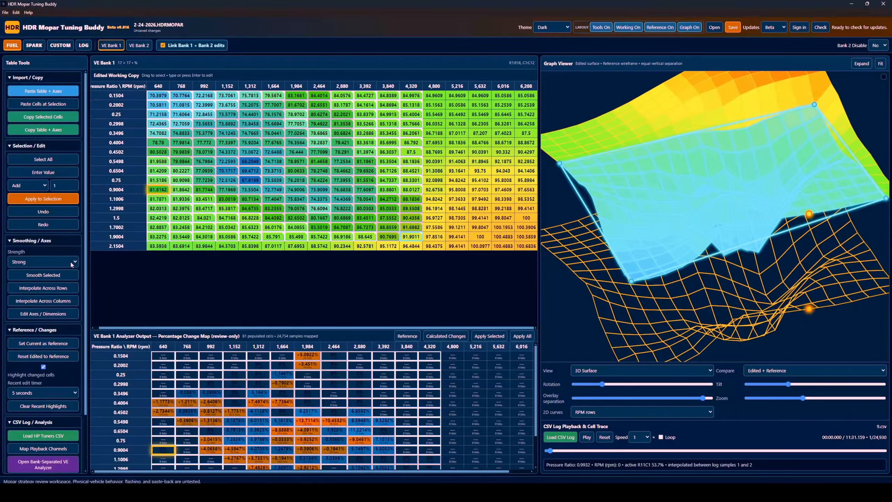
Undo the Strong smoothing on VE Bank 1 and VE Bank 2, and check both tables
left_click(49, 214)
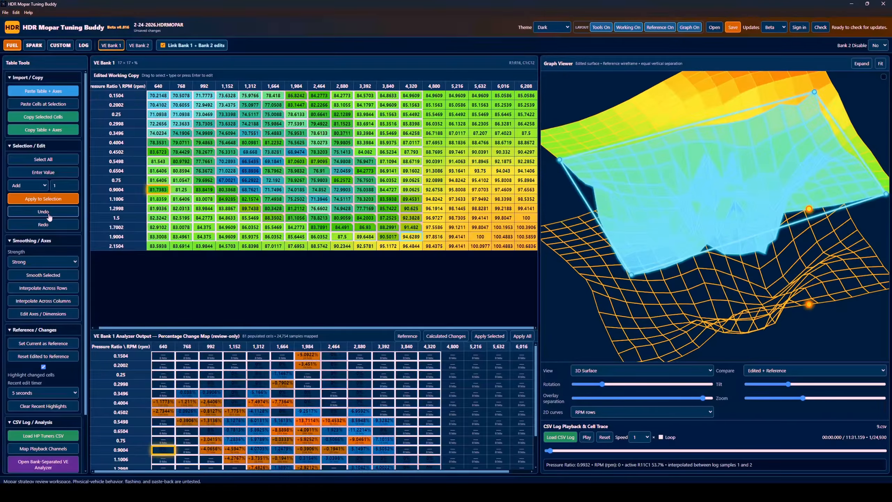
left_click(139, 45)
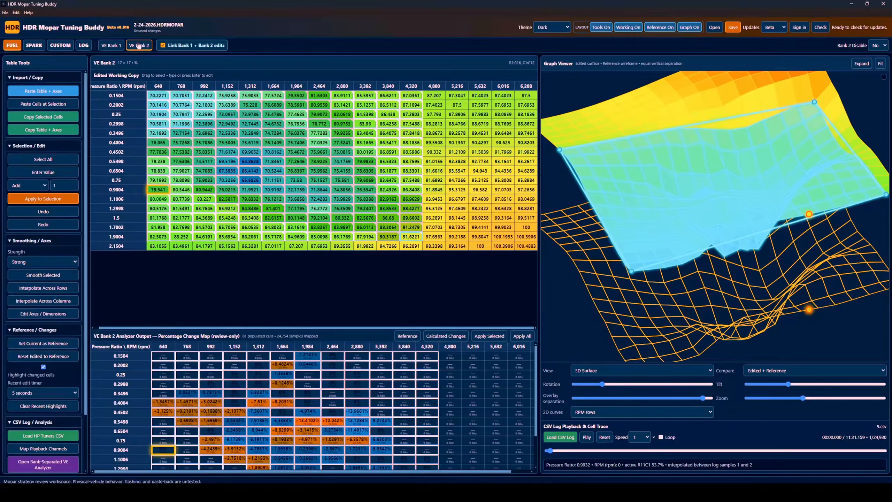
left_click(56, 212)
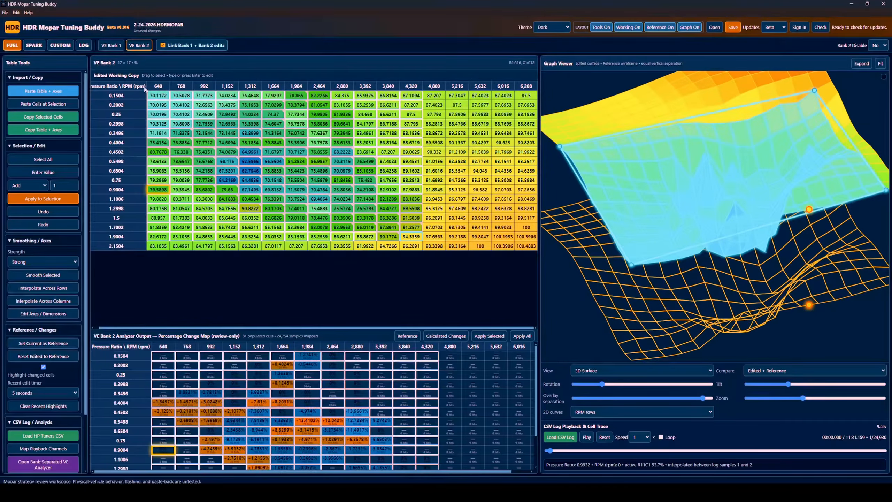
left_click(112, 45)
left_click(138, 50)
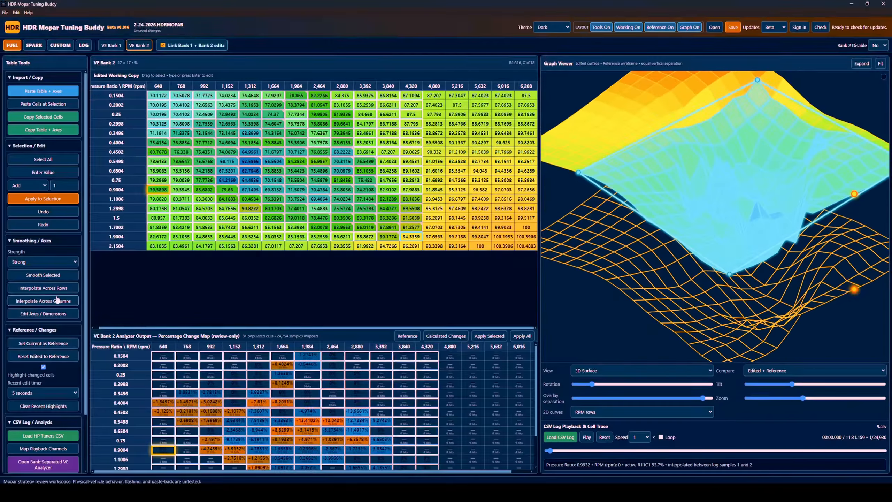
Smooth the selected VE Bank 2 cells at Very light strength and inspect the resulting 3D surface
left_click(60, 266)
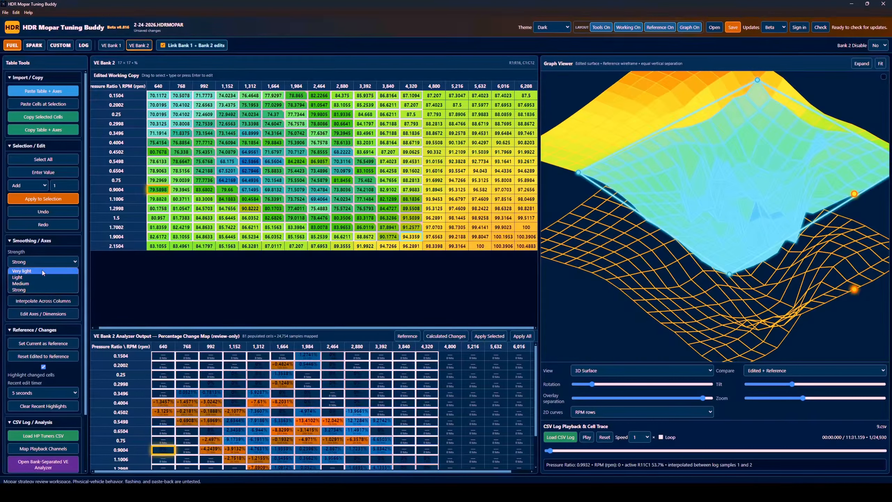
left_click(59, 271)
mouse_move(596, 286)
left_mouse_down()
mouse_move(572, 305)
mouse_move(599, 287)
left_mouse_up()
left_click(63, 286)
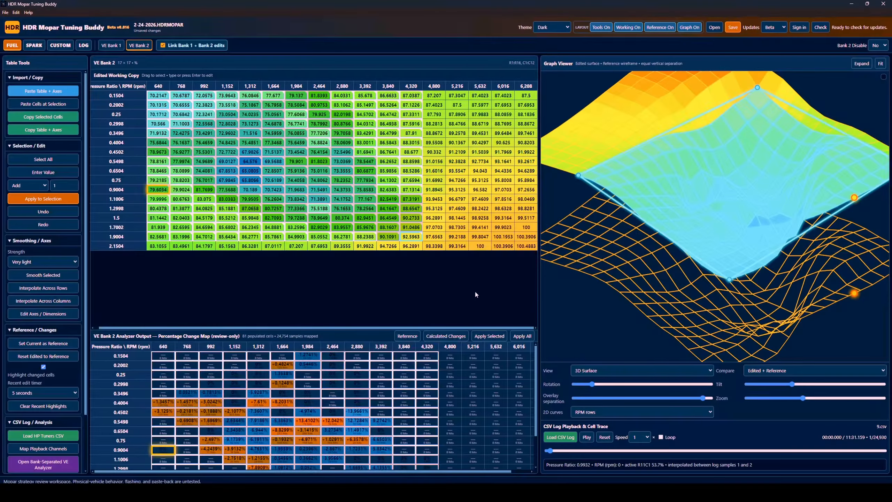
left_click_drag(657, 304, 679, 289)
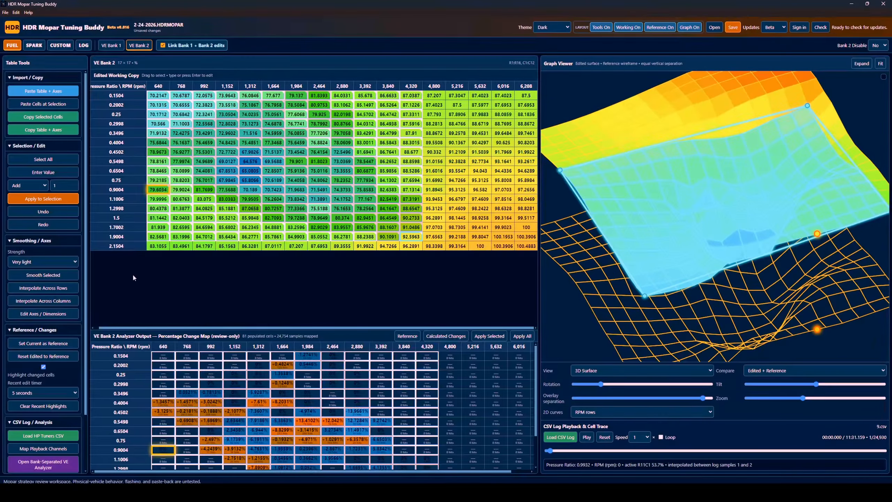
Smooth the selected VE Bank 2 cells at Medium strength
left_click(66, 263)
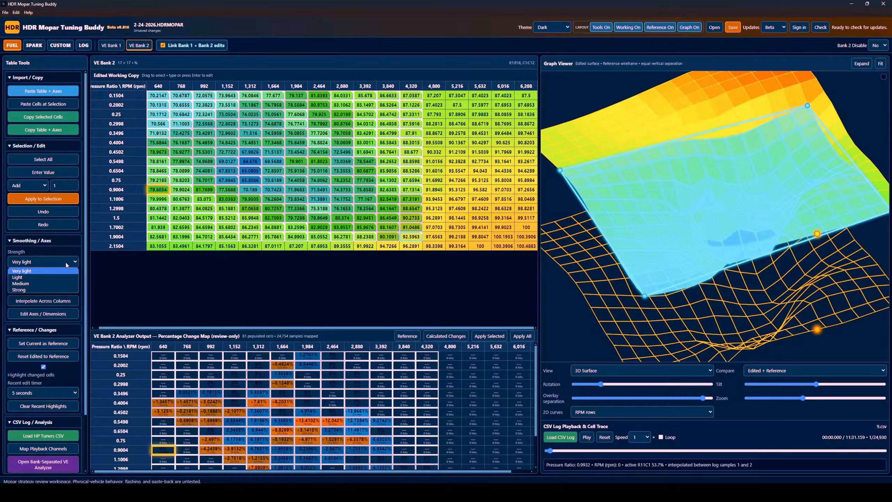
left_click(49, 284)
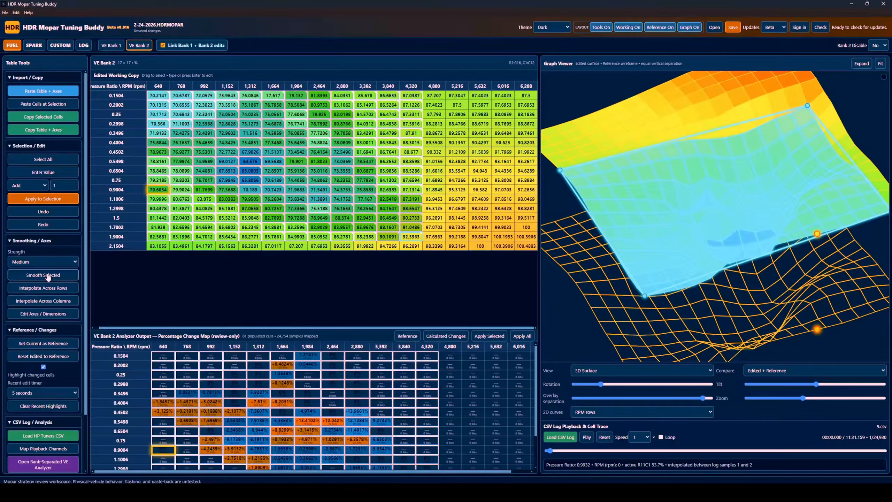
left_click(48, 276)
Smooth the selected VE Bank 2 cells several times at Strong strength and inspect the 3D surface
left_click(58, 265)
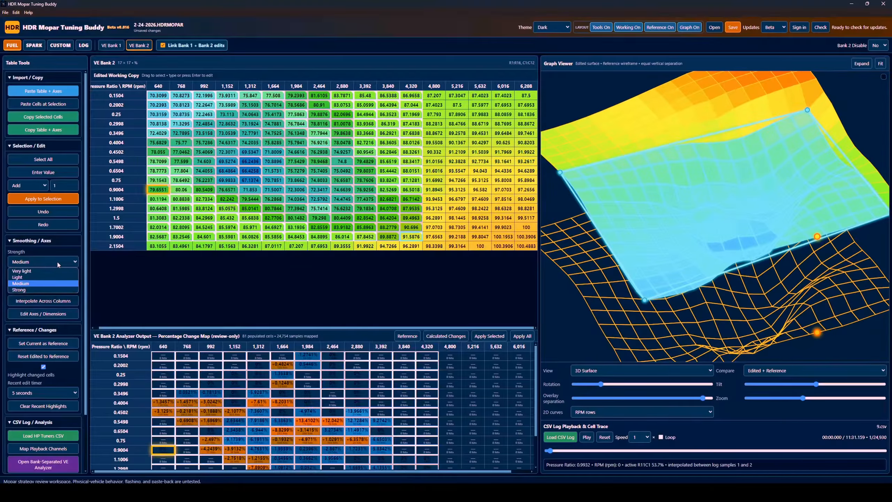
left_click(39, 290)
left_click(44, 276)
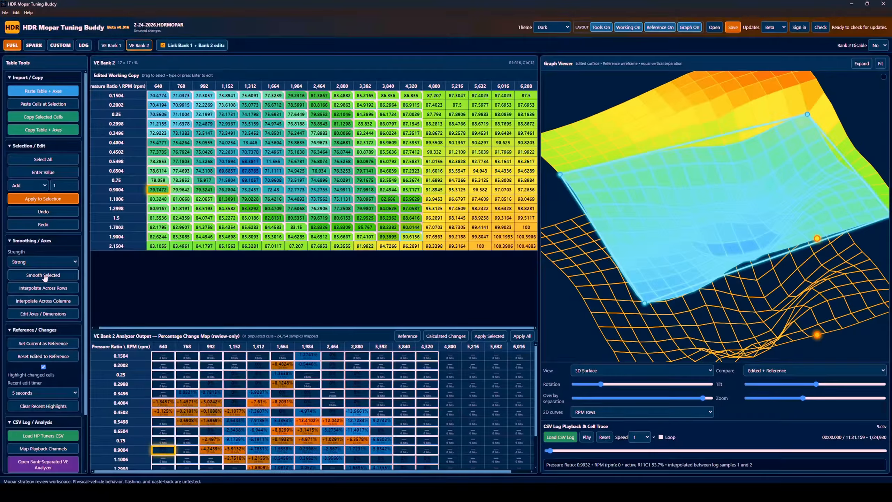
left_click(45, 277)
left_click(44, 278)
left_click_drag(708, 267, 680, 264)
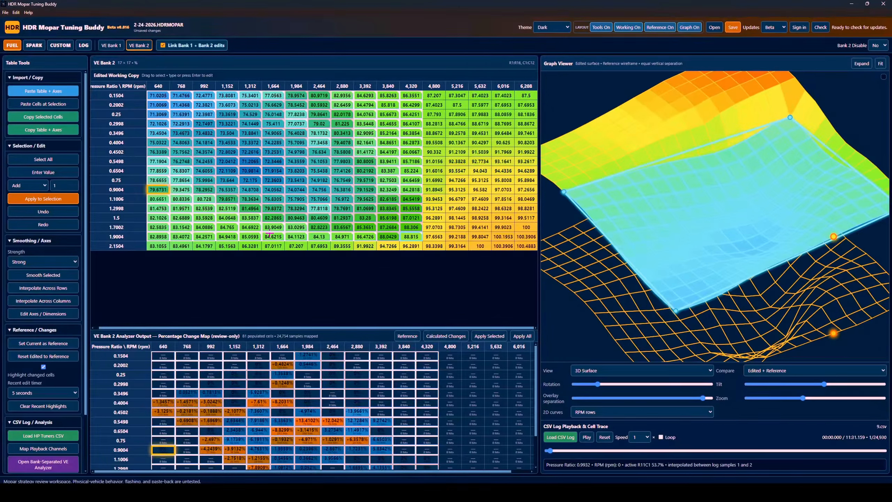
Examine the VE Bank 2 corrections at 1,664 RPM from 0.4004 to 0.5498, and view the whole smoothed surface from several angles
scroll(349, 404, "down", 2)
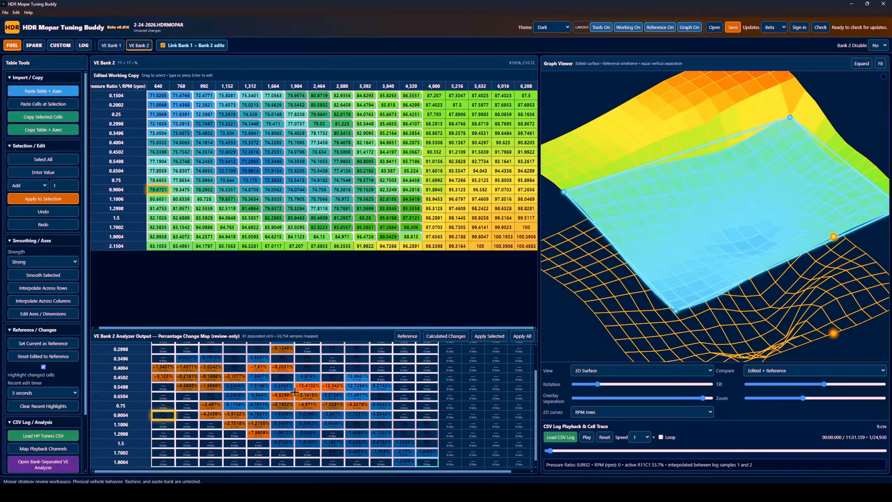
left_click_drag(282, 384, 283, 368)
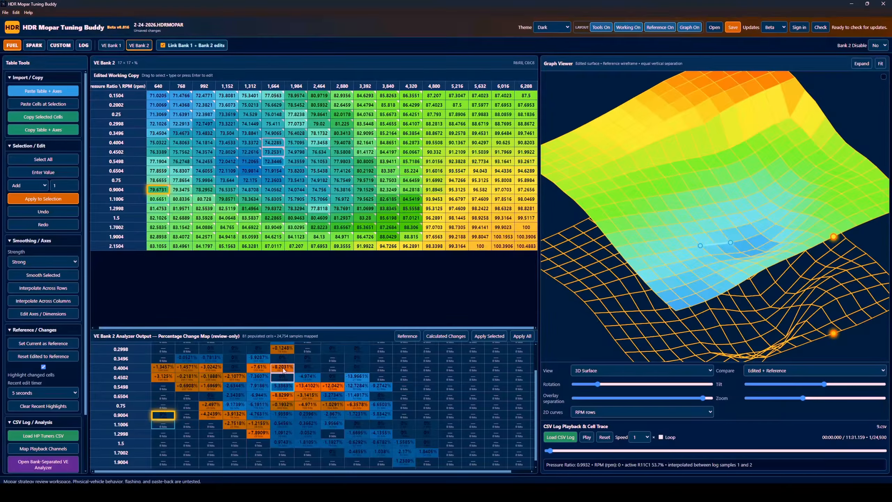
left_click_drag(637, 285, 631, 334)
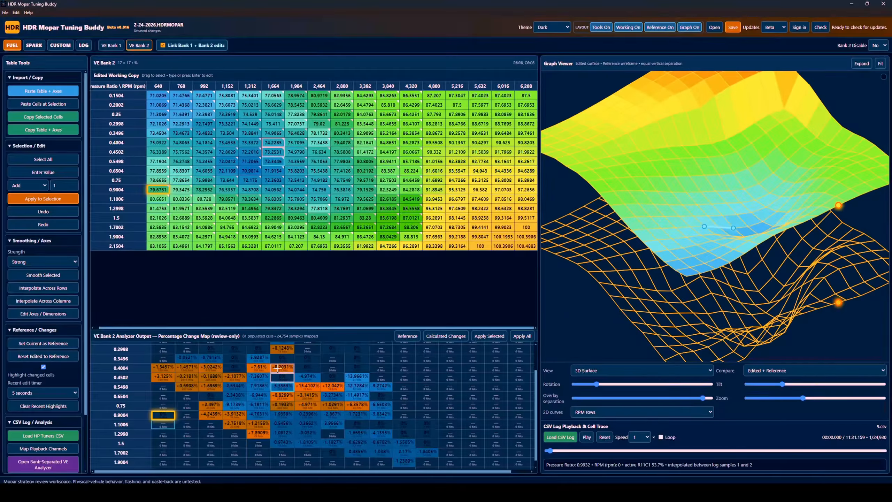
left_click_drag(697, 327, 673, 322)
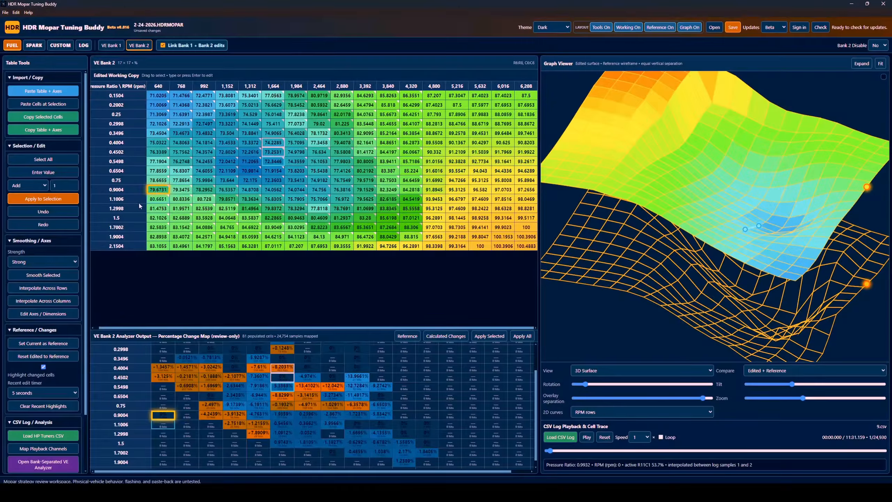
left_click(31, 161)
left_click_drag(731, 242, 698, 248)
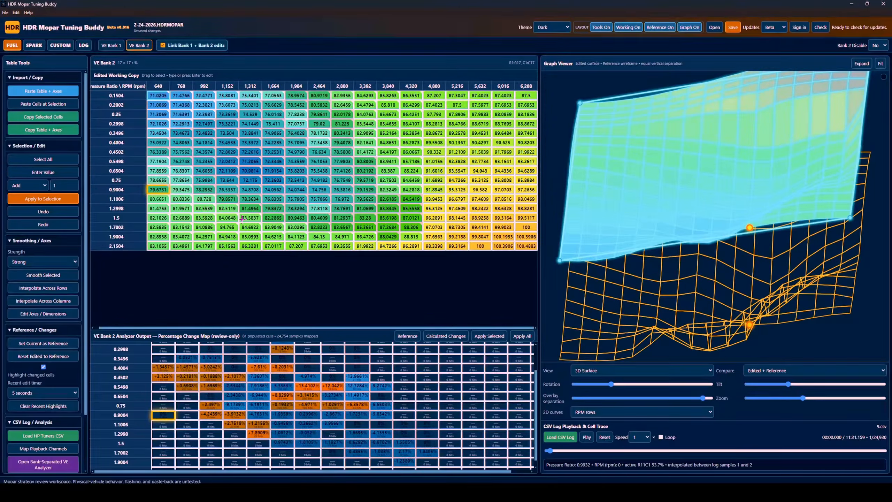
left_click(299, 361)
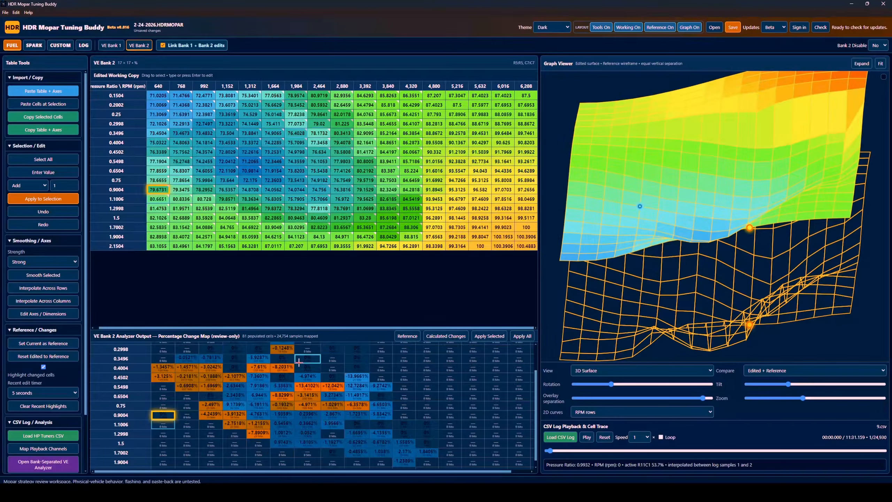
Advance the CSV log and play it back to trace the active cell on the VE Bank 2 surface
left_click_drag(612, 384, 593, 391)
left_click(587, 436)
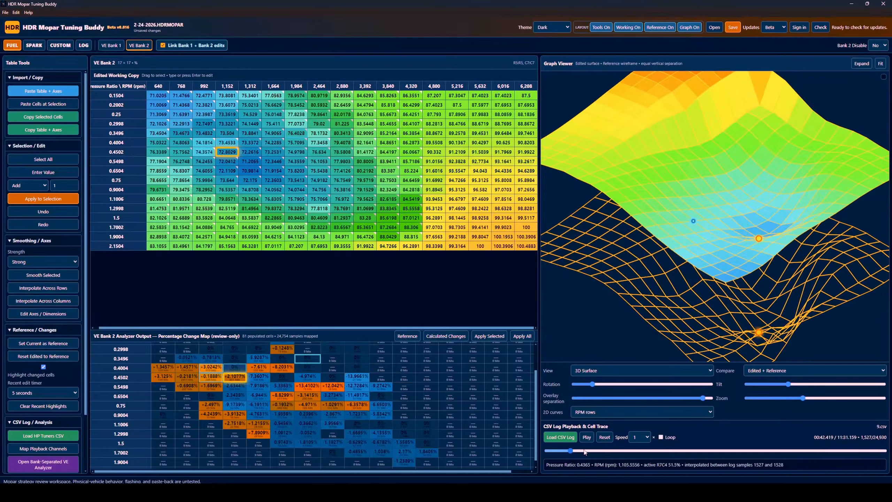
scroll(680, 236, "down", 2)
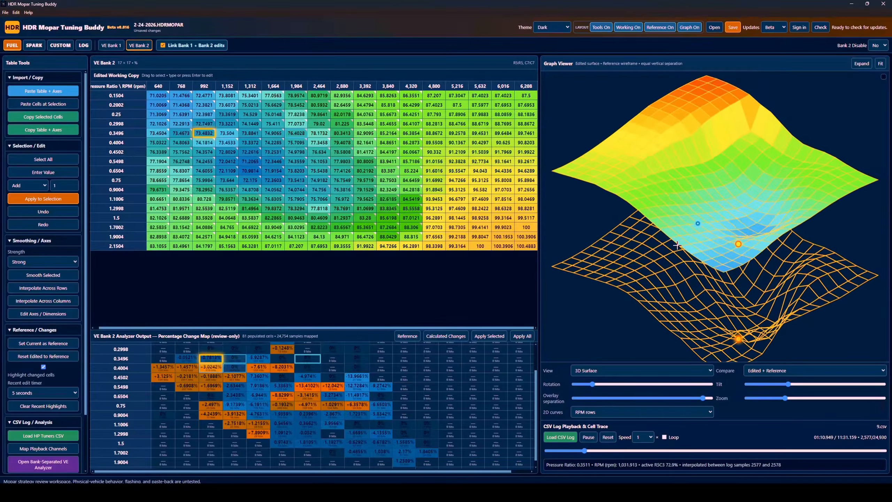
Display VE Bank 2 as a 3D Wireframe showing only the Edited table, and inspect it from different angles
left_click(633, 374)
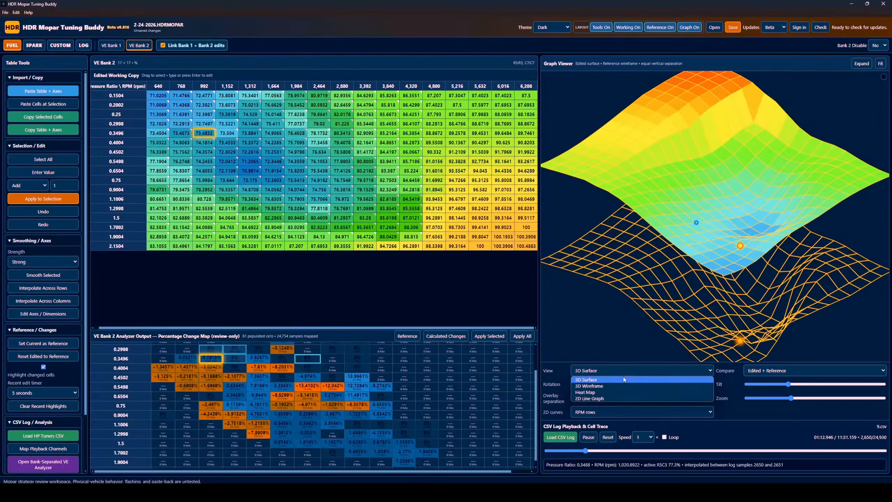
left_click(606, 386)
left_click_drag(666, 319, 704, 330)
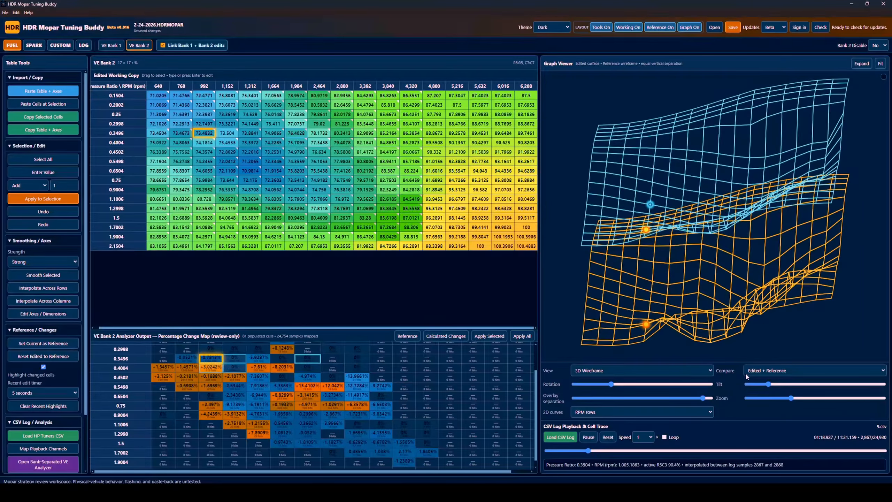
left_click(776, 370)
left_click(777, 380)
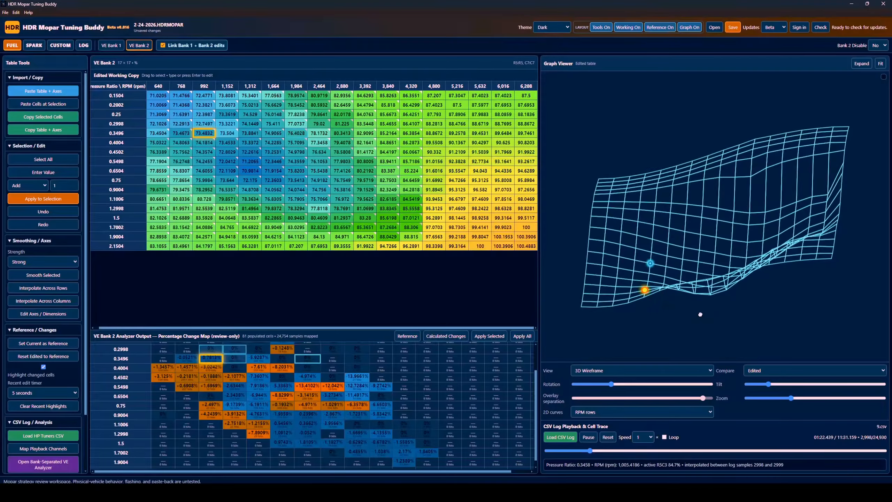
left_click_drag(701, 314, 655, 312)
Return the graph to 3D Surface and inspect the edited VE Bank 2 table from another angle
left_click(604, 373)
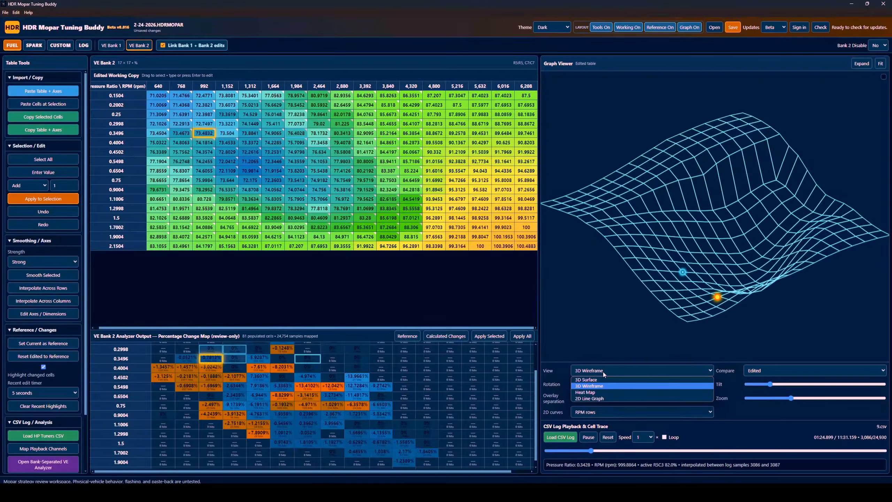
left_click(586, 380)
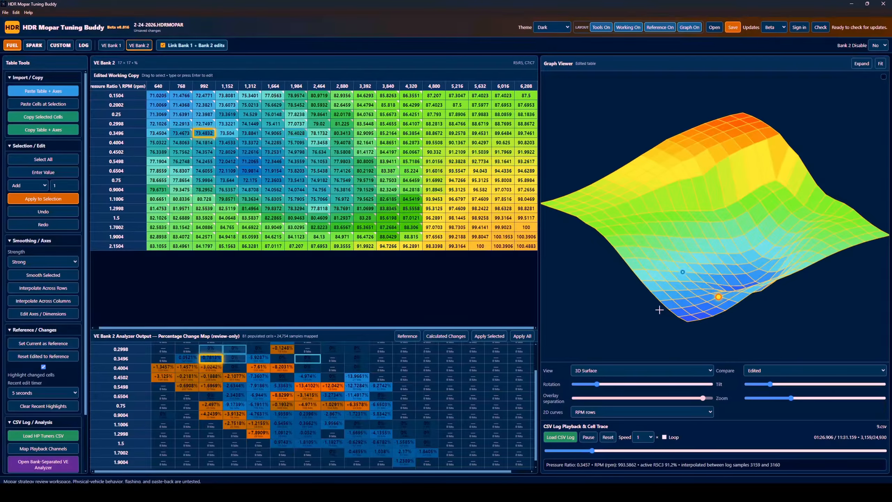
left_click_drag(657, 308, 706, 331)
Display VE Bank 2 as a 2D Line Graph with the comparison set to Change vs Reference
left_click(654, 371)
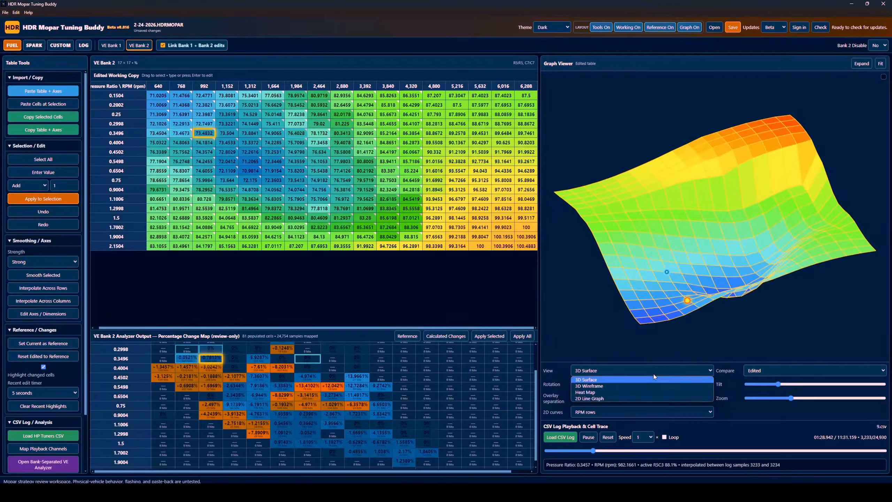
left_click(598, 398)
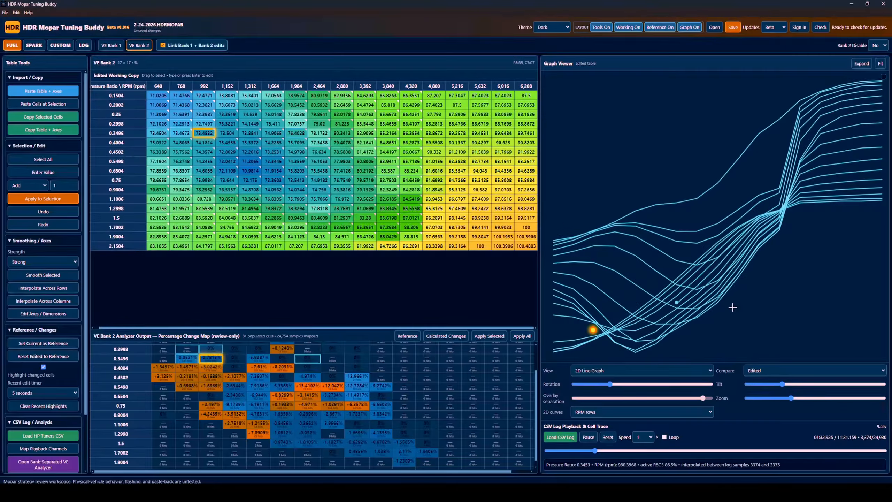
left_click(608, 371)
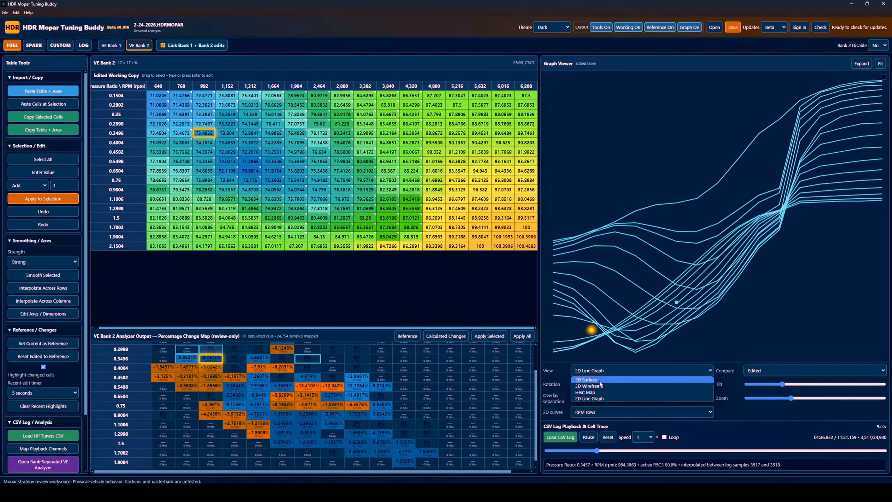
left_click(761, 370)
left_click(765, 370)
left_click(766, 370)
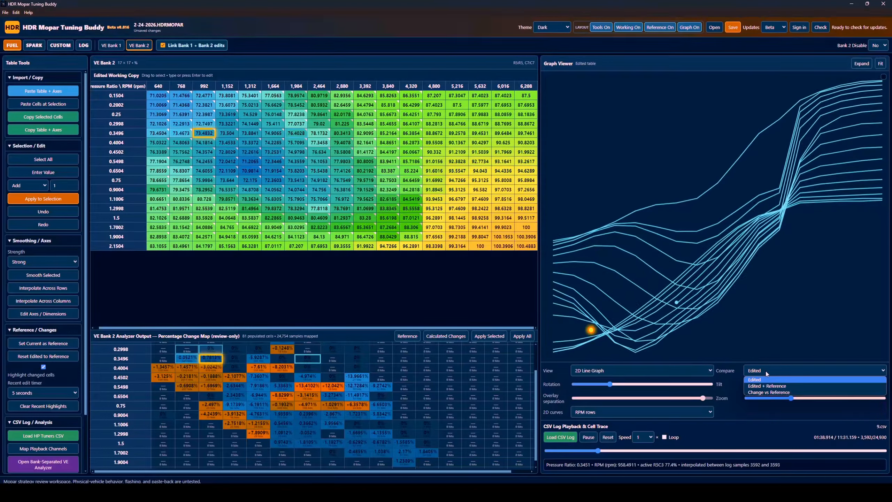
left_click(775, 392)
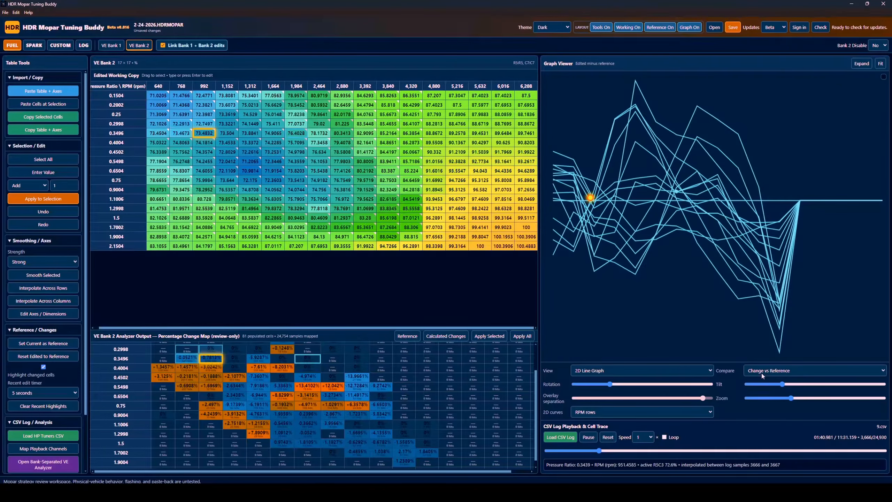
Compare the VE Bank 2 line graph as Edited + Reference, and reduce it to the Edited curves only
left_click(761, 376)
left_click(761, 384)
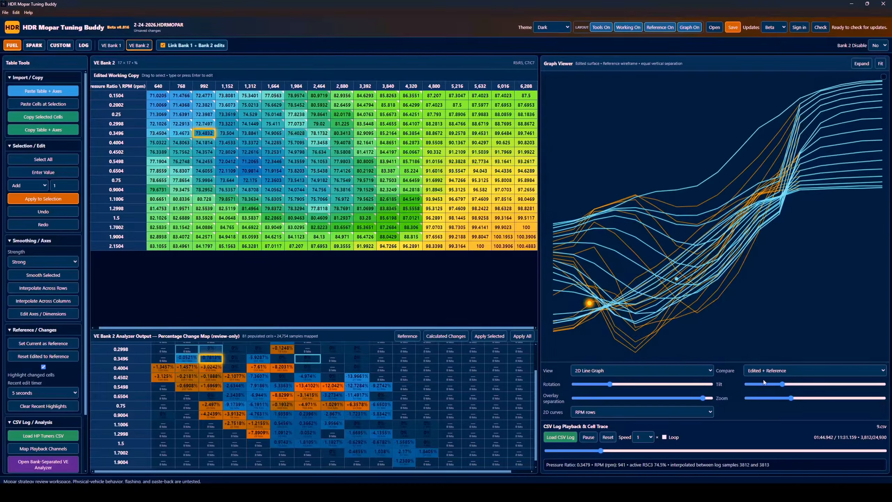
left_click(770, 370)
left_click(772, 380)
Display the edited VE Bank 2 table as a 3D Surface and turn it to a slightly different angle
left_click(635, 369)
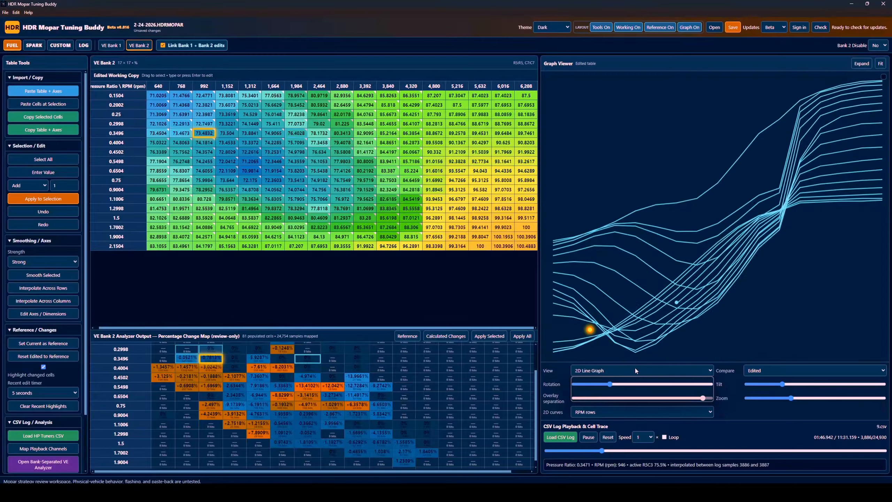
left_click(605, 382)
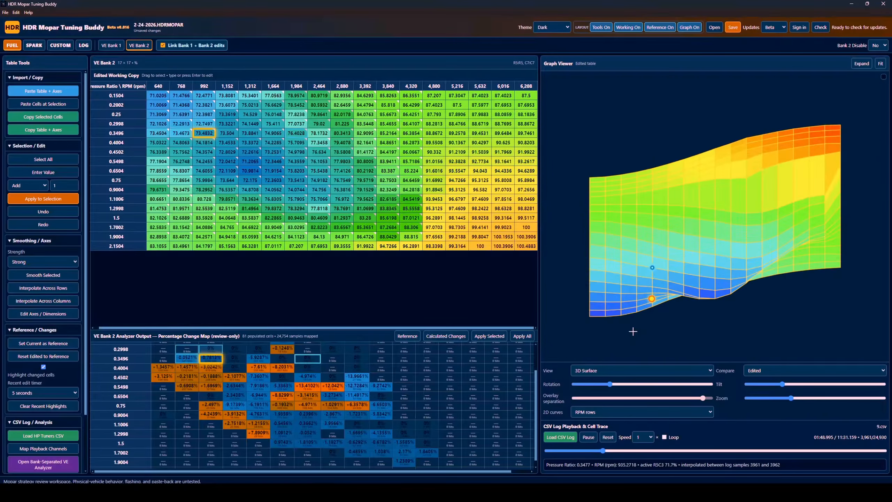
left_click_drag(633, 331, 638, 334)
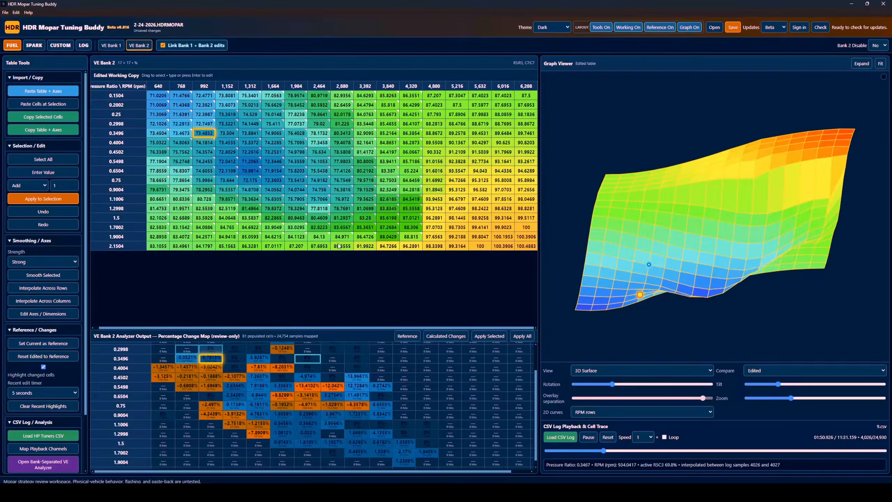
Open the CSV log workspace, zoom the chart timeline to 6.2×, and advance playback further into the log
left_click(83, 45)
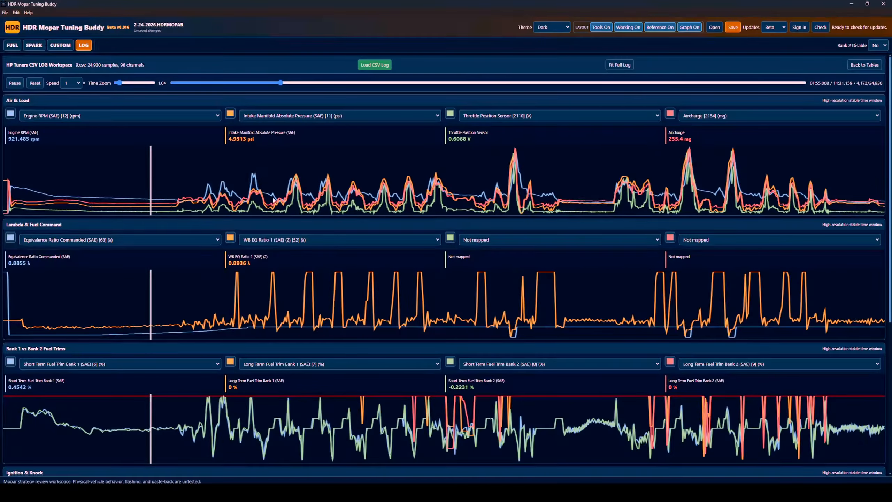
scroll(274, 200, "up", 5)
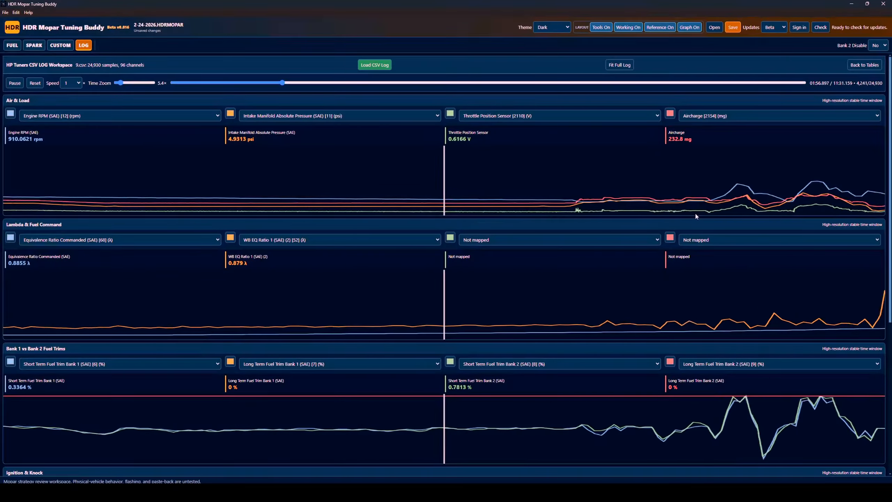
scroll(697, 216, "up", 1)
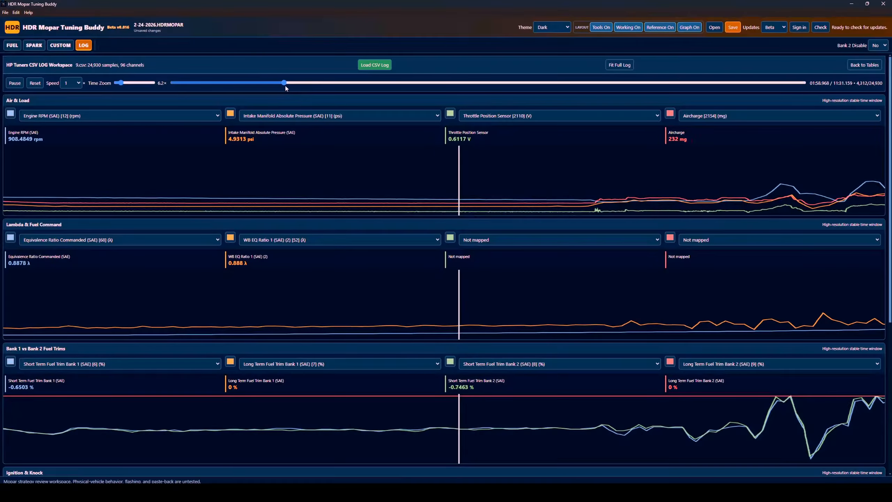
left_click_drag(285, 88, 317, 86)
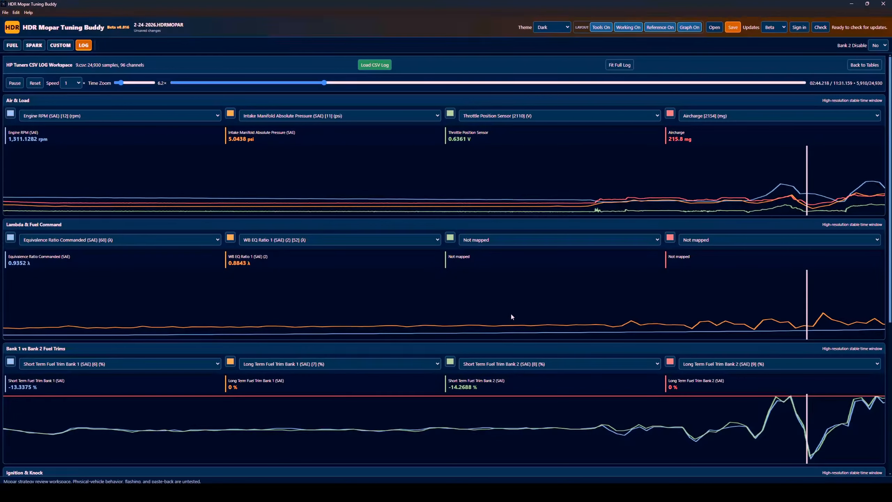
Widen the log timeline to 2.0× zoom and review the fuel trim, ignition and knock, and fuel pressure and temperature charts
scroll(634, 303, "down", 2)
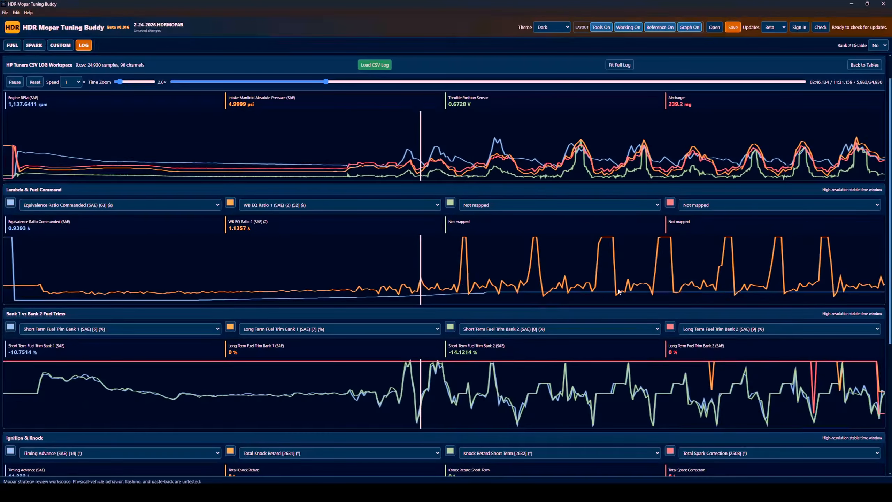
scroll(889, 282, "down", 6)
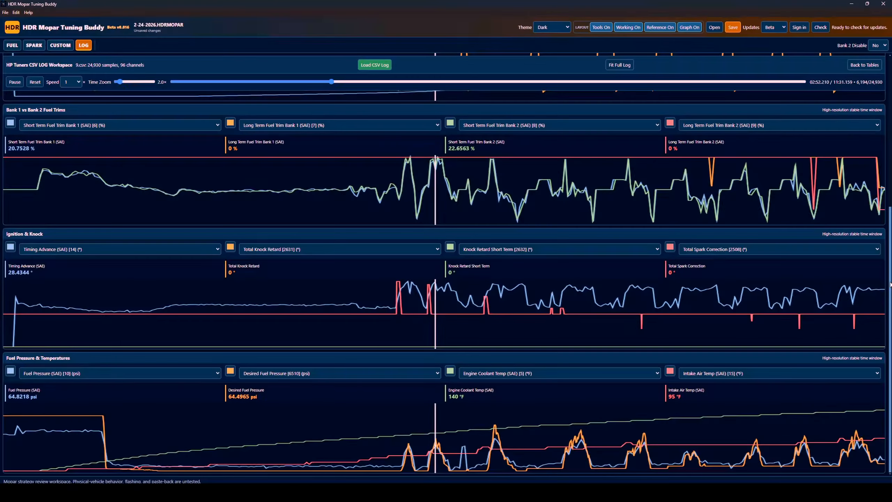
scroll(412, 216, "up", 7)
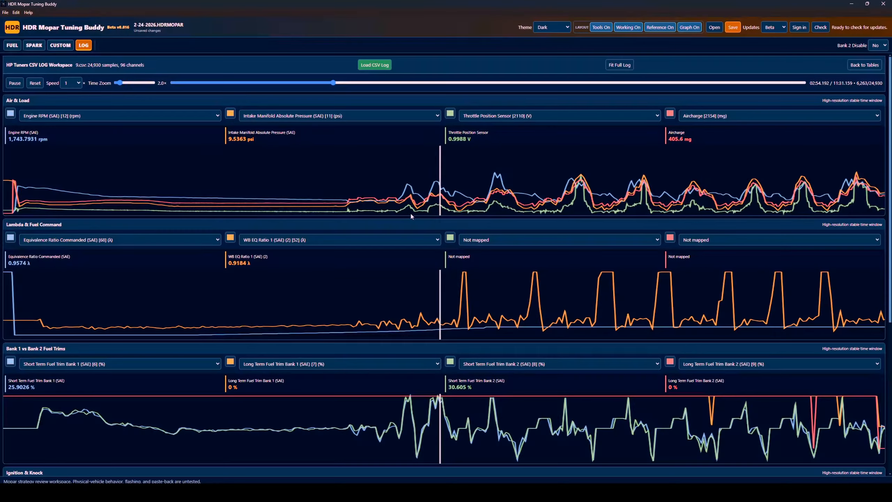
Examine the Custom Table with its cell trace, and look over the spark section's log analysis tools
left_click(60, 45)
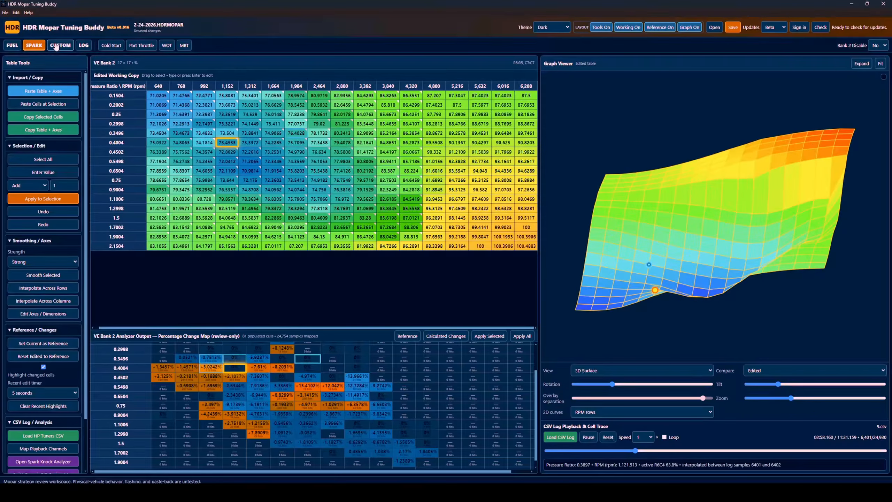
left_click(110, 47)
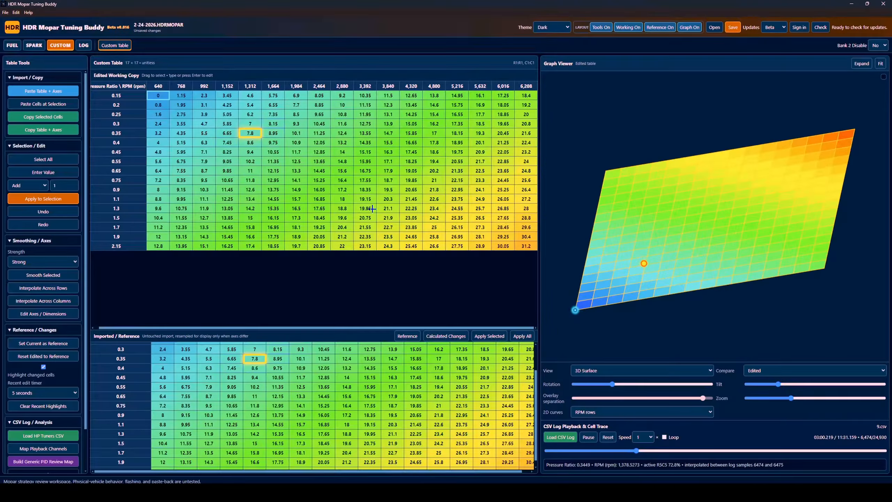
mouse_move(253, 212)
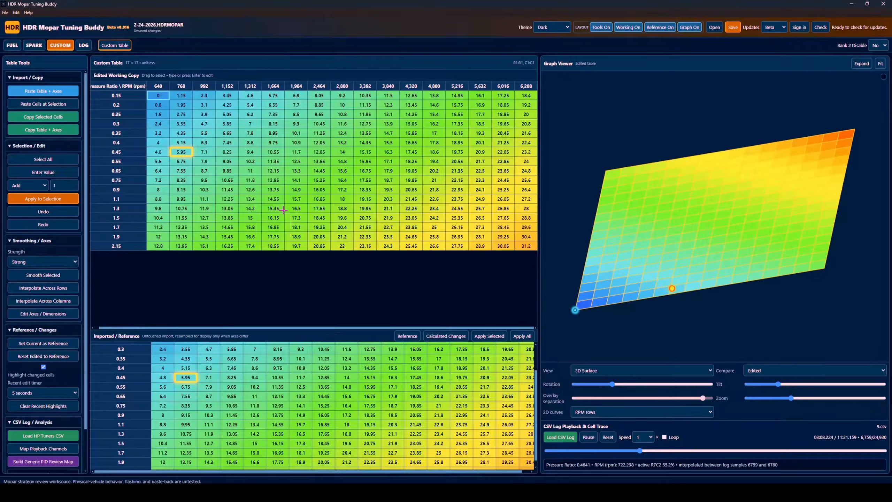
left_click(34, 45)
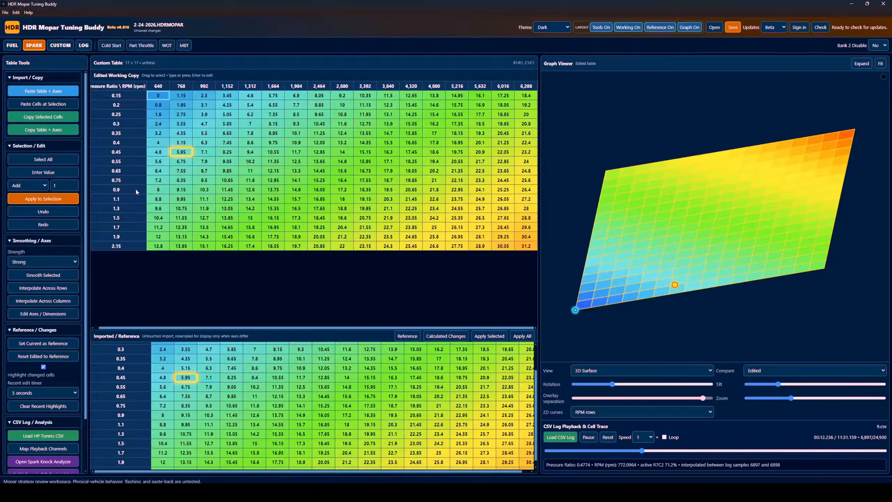
scroll(75, 385, "down", 2)
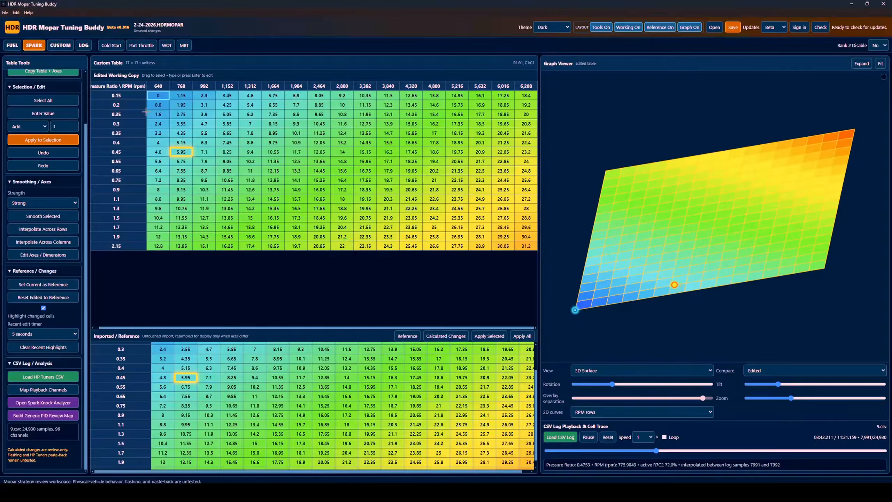
Open the VE Bank 1 fuel table and rotate its 3D surface to inspect the edited shape
left_click(12, 45)
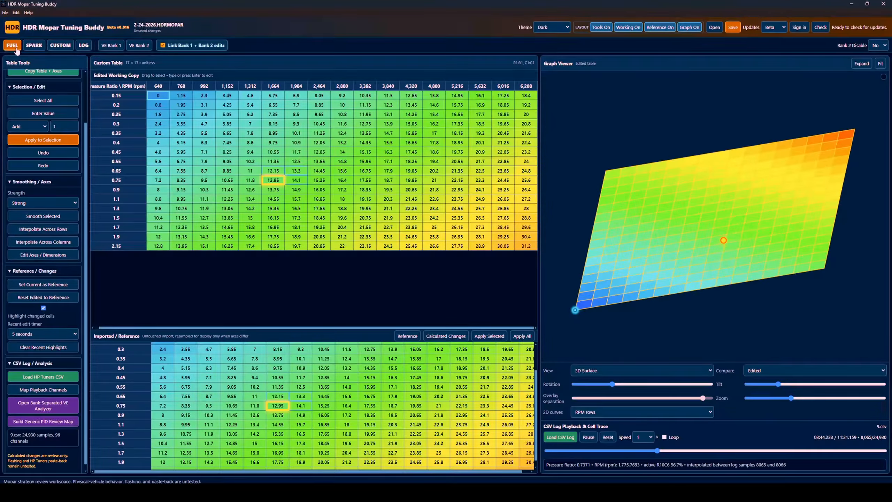
left_click(112, 45)
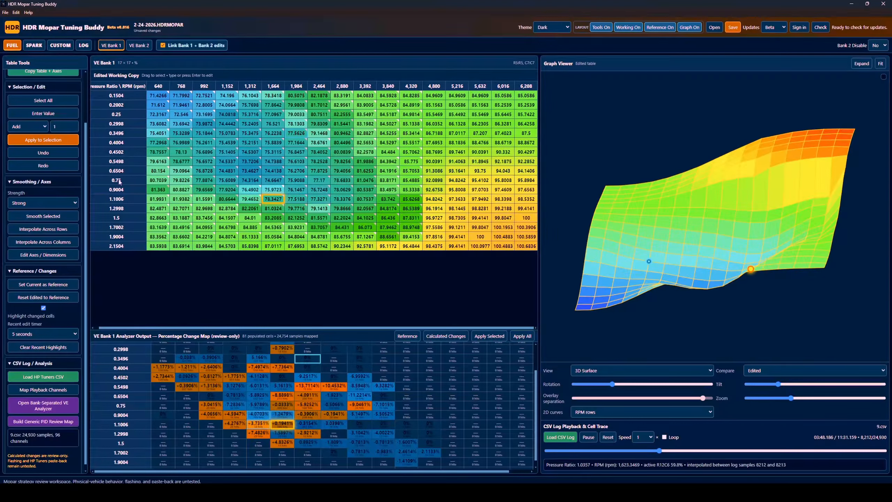
left_click_drag(663, 291, 620, 298)
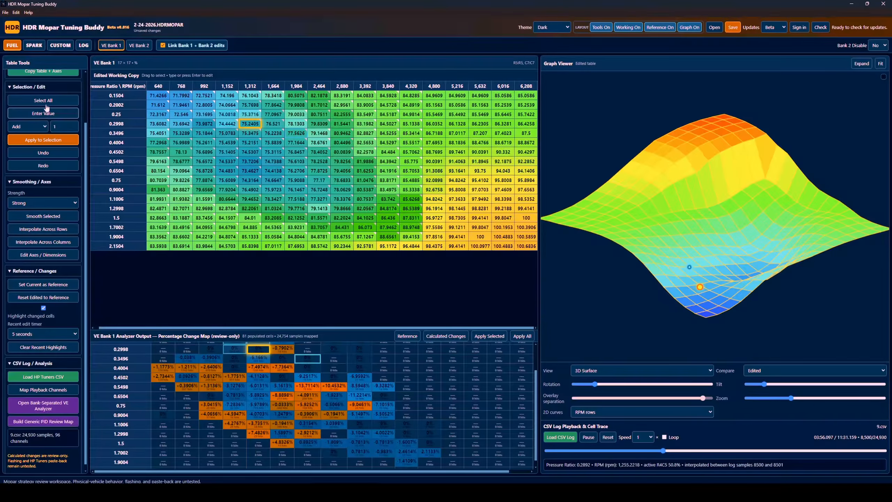
Select the entire VE Bank 1 table and smooth it twice at Strong strength with the bank edits linked
key("ctrl+a")
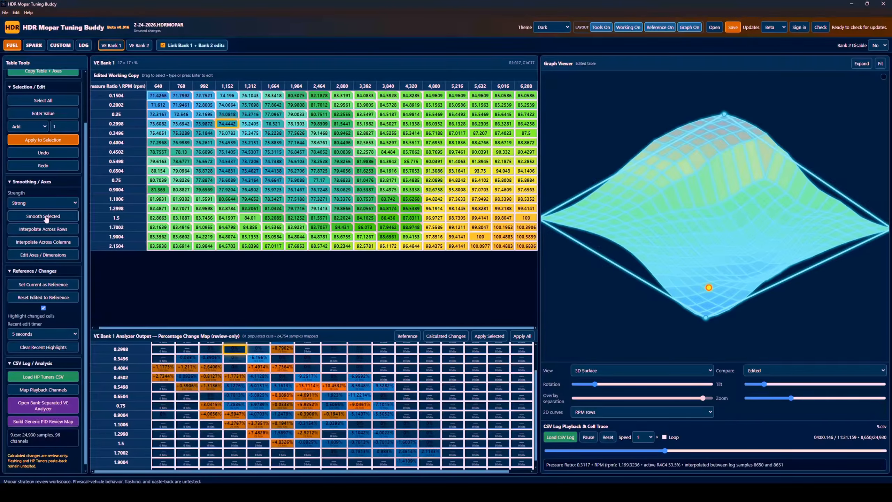
left_click(46, 217)
left_click(46, 217)
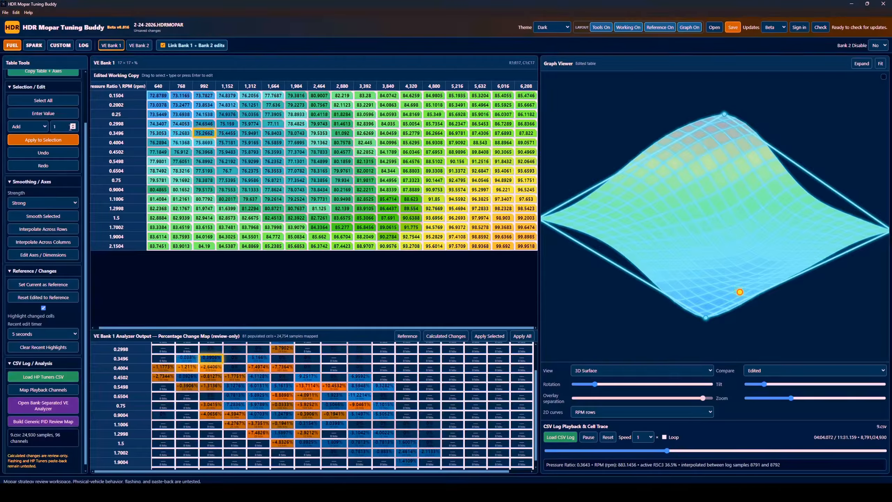
scroll(46, 120, "up", 2)
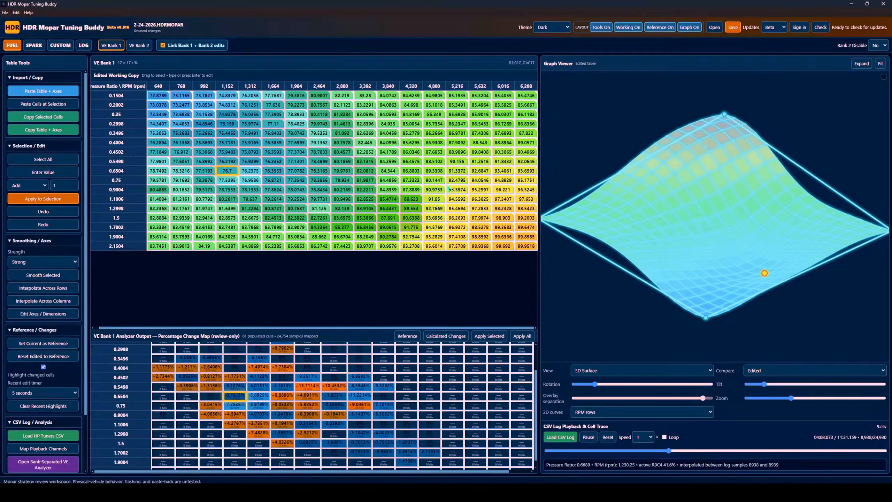
Switch to VCM Editor, close its VE Bank 2 table, and open VE Bank 1 maximized
mouse_move(547, 493)
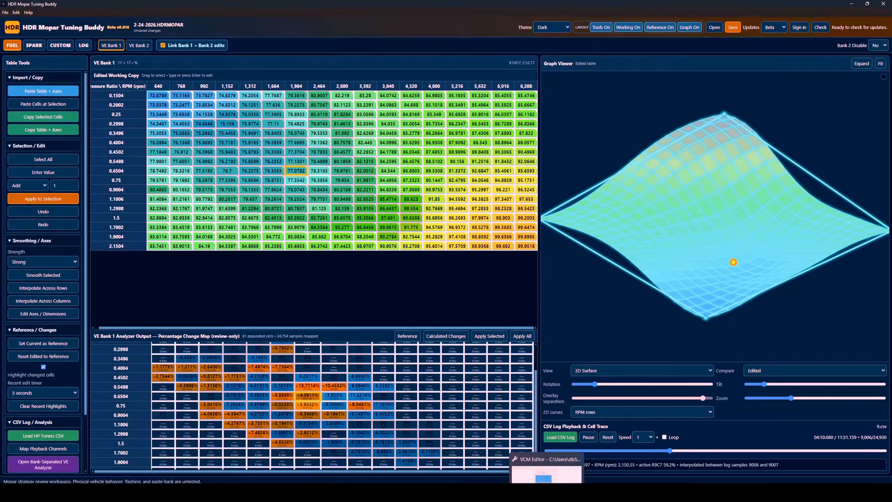
left_click(547, 471)
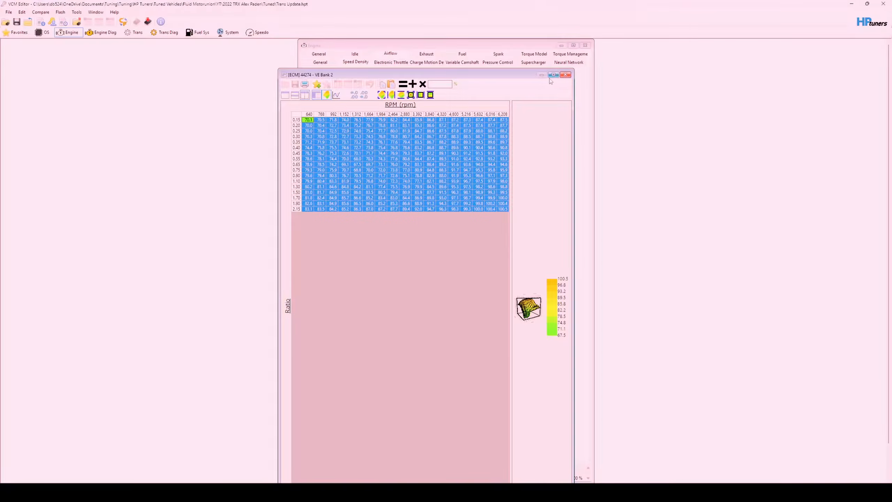
left_click(565, 75)
left_click(315, 109)
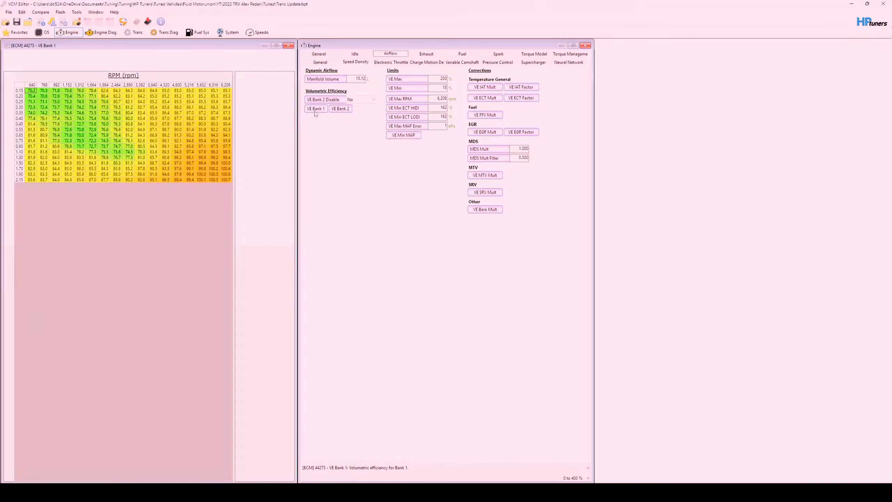
left_click(277, 45)
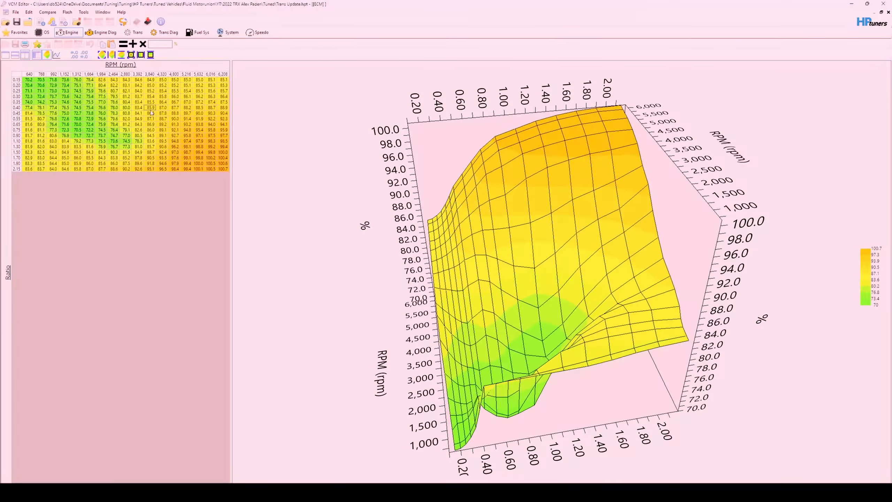
Overwrite the whole VE Bank 1 table with the smoothed Bank 1 values copied from Tuning Buddy, and inspect its surface
key("ctrl+a")
key("ctrl+v")
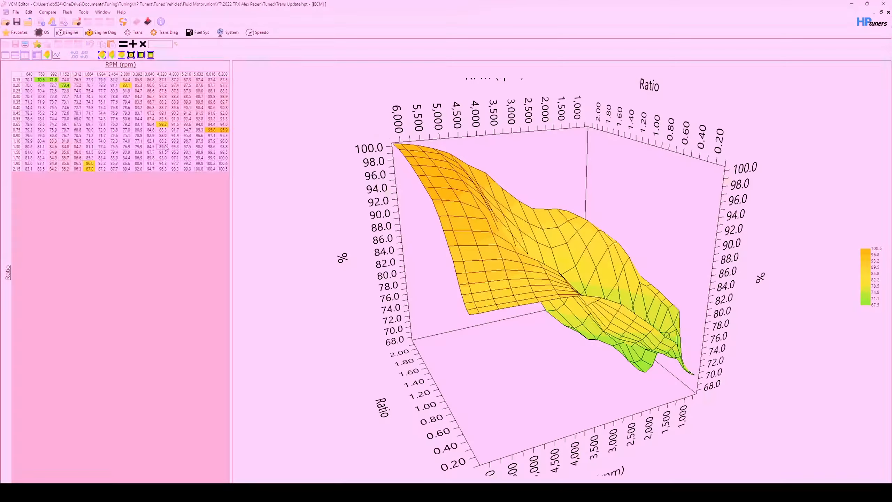
key("ctrl+a")
key("ctrl+v")
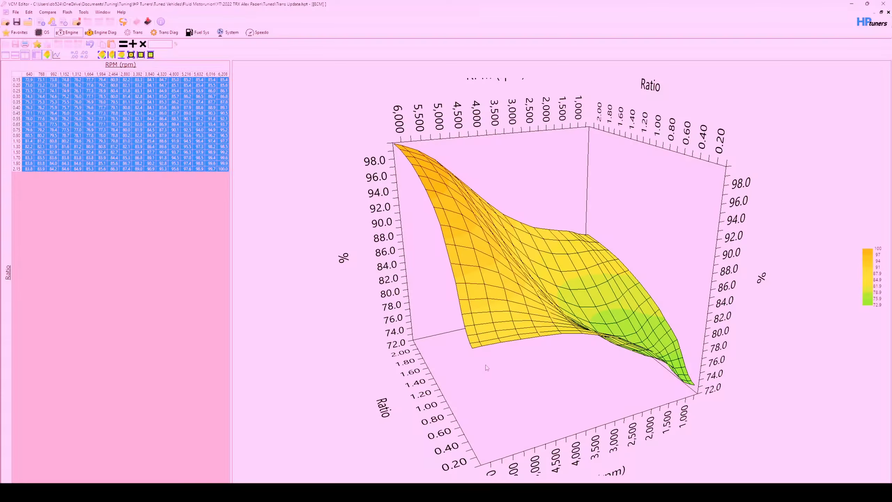
left_click_drag(487, 367, 687, 362)
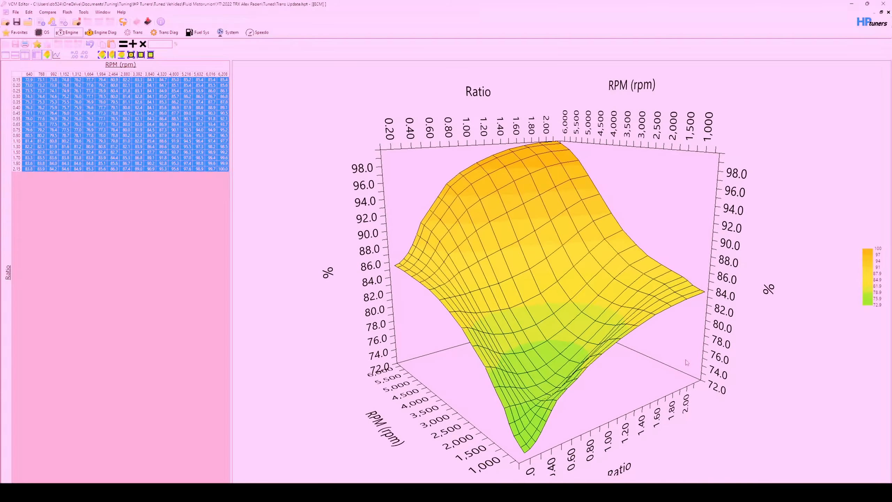
Replace VE Bank 1 with VE Bank 2 in the VCM Editor view, and copy the entire smoothed VE Bank 2 table from Tuning Buddy
left_click(889, 12)
left_click(341, 109)
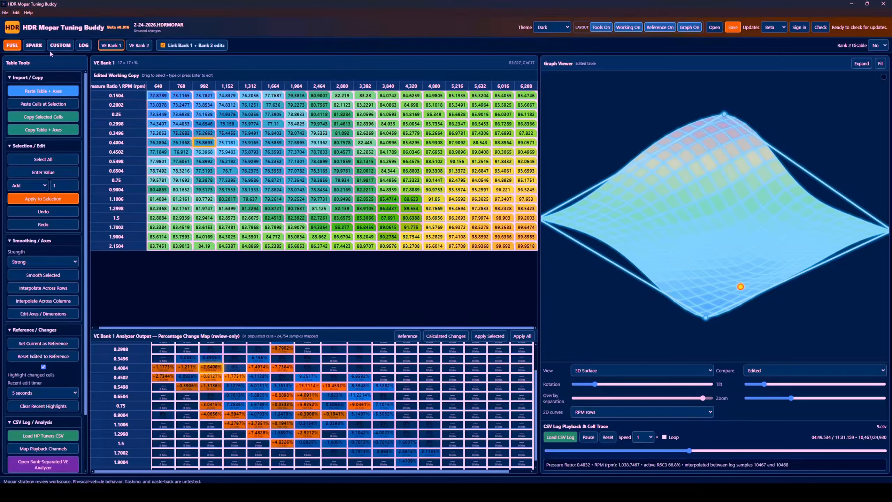
left_click(139, 45)
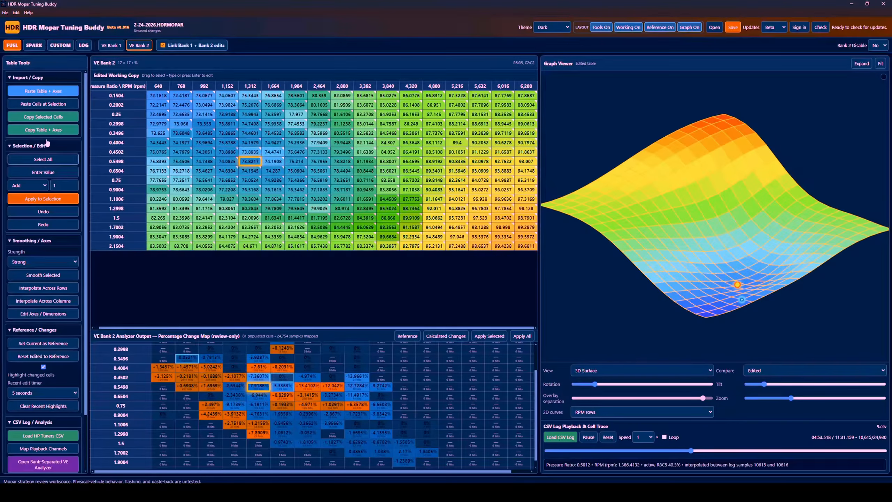
key("ctrl+a")
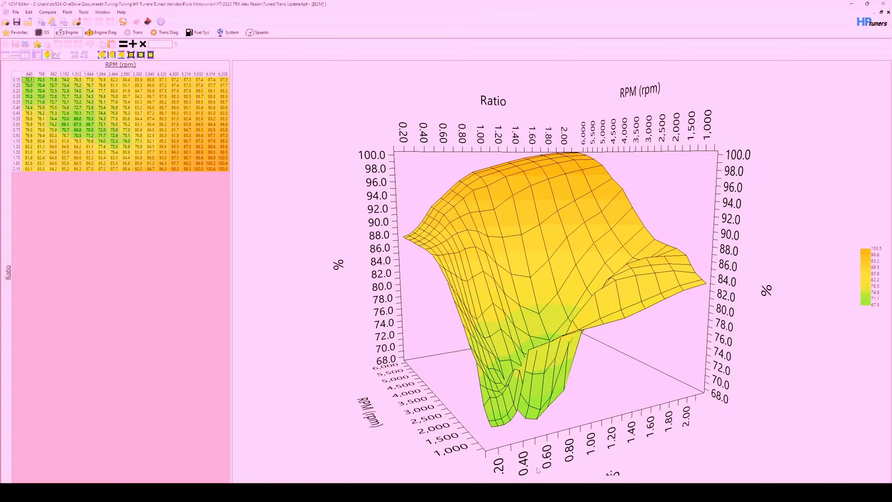
Paste the smoothed values over the entire VE Bank 2 table in VCM Editor and inspect the resulting surface
key("ctrl+a")
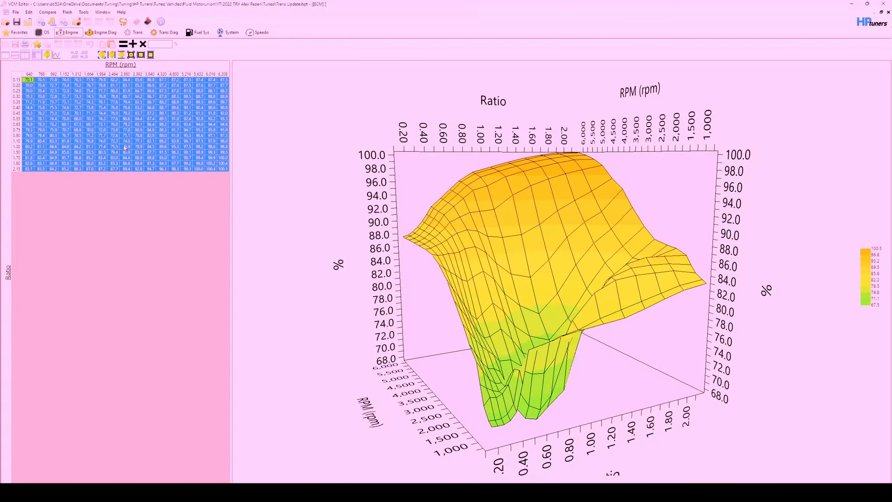
key("ctrl+v")
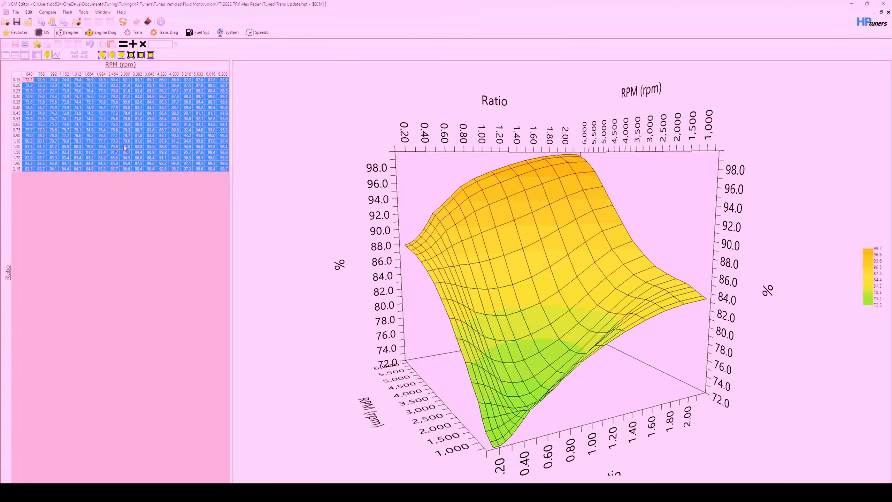
left_click(137, 126)
mouse_move(416, 329)
left_mouse_down()
mouse_move(468, 334)
mouse_move(396, 316)
mouse_move(407, 326)
left_mouse_up()
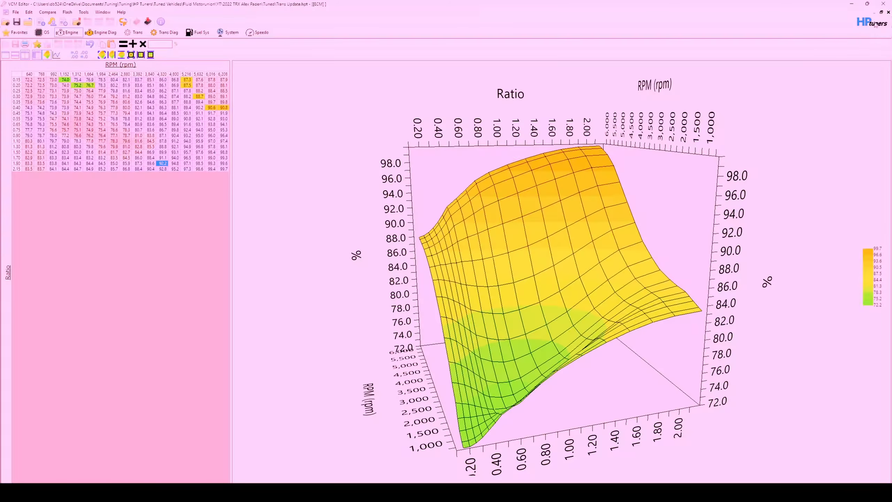
Close the VE Bank 2 table in VCM Editor, and switch to HDR Mopar Tuning Buddy to inspect its VE Bank 2 surface
left_click(889, 12)
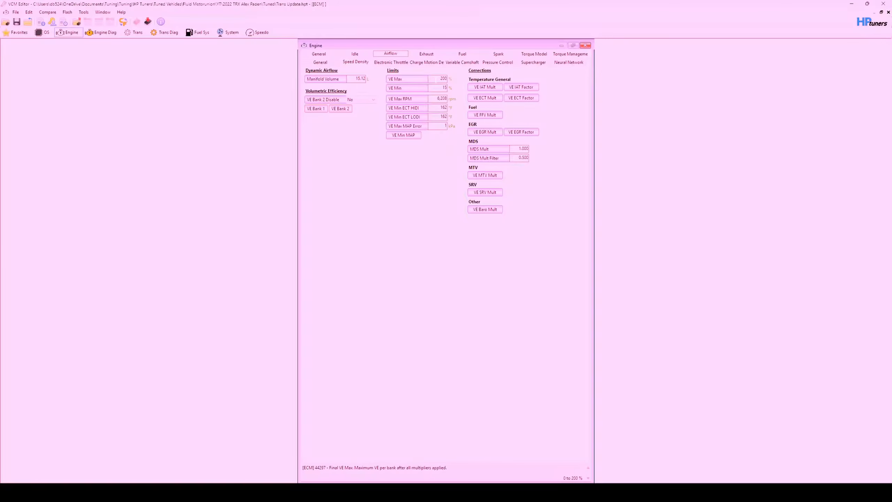
left_click_drag(392, 43, 311, 103)
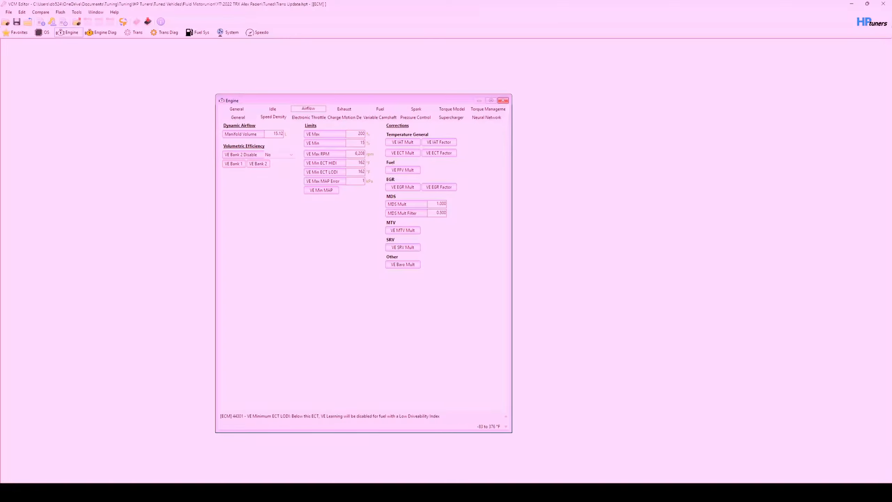
left_click(532, 493)
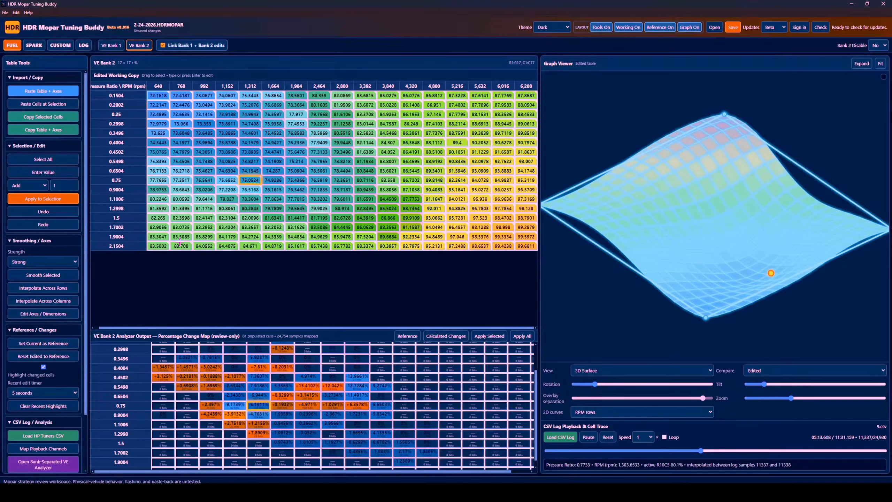
left_click_drag(635, 218, 687, 219)
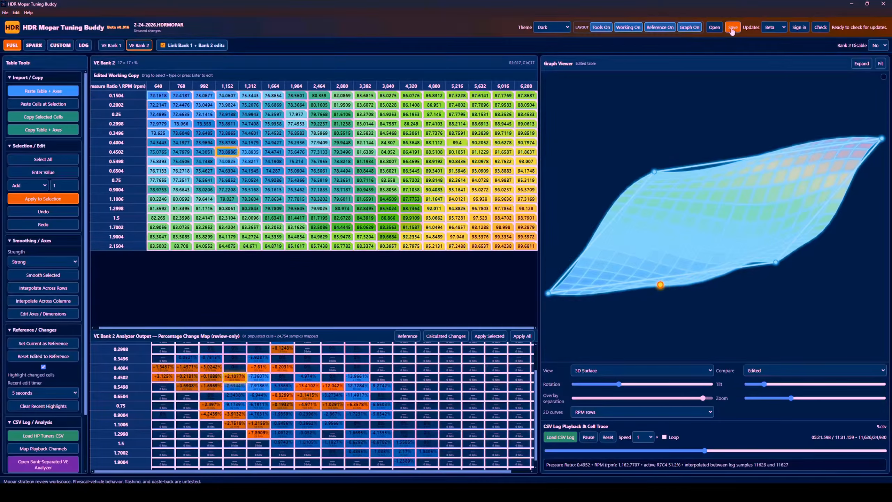
left_click_drag(641, 201, 620, 203)
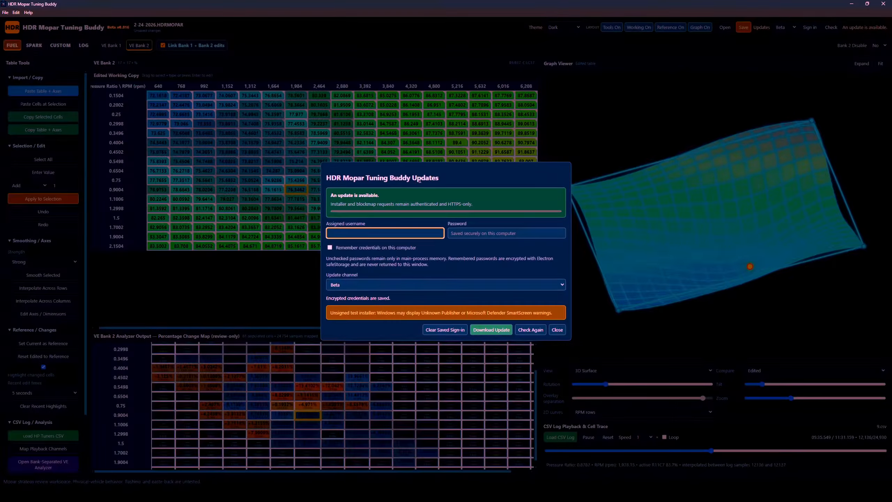
Pause the CSV log playback and download the available Beta update using the saved sign-in
left_click(557, 329)
left_click(587, 438)
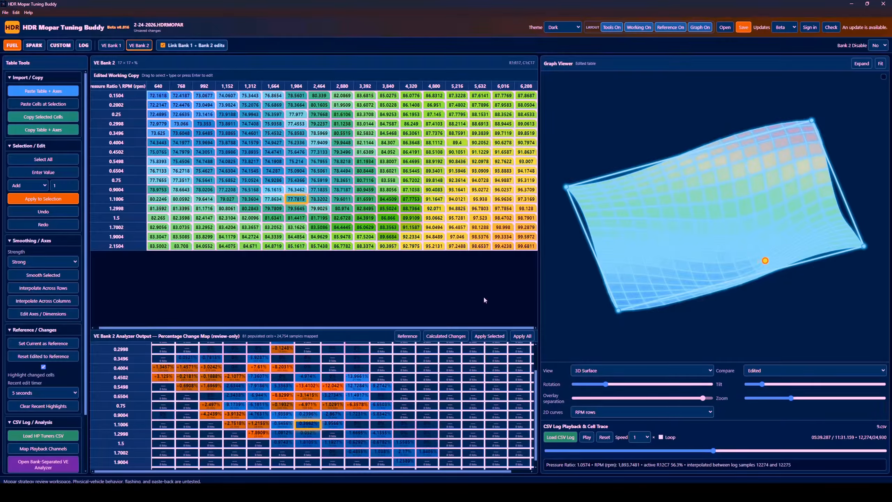
left_click(832, 29)
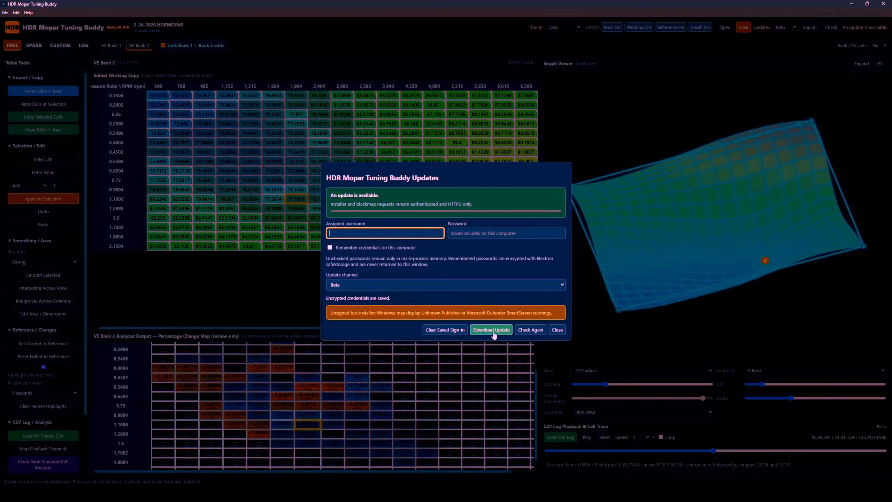
left_click(493, 333)
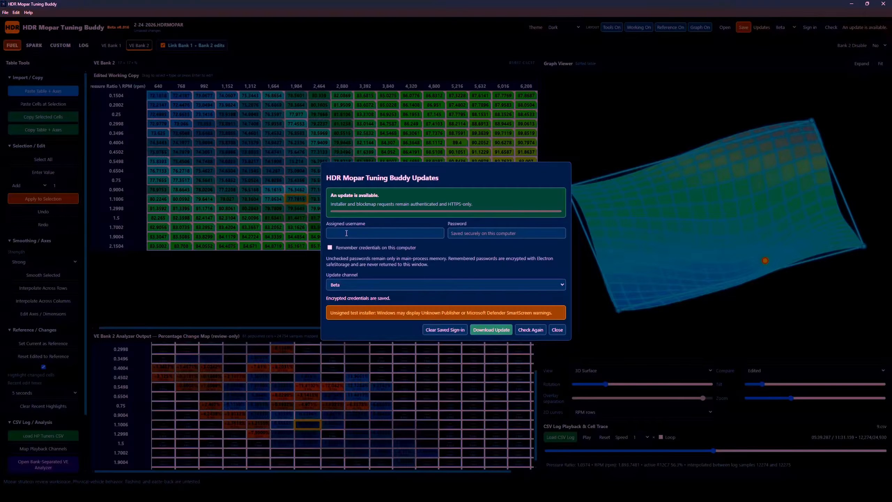
left_click(491, 330)
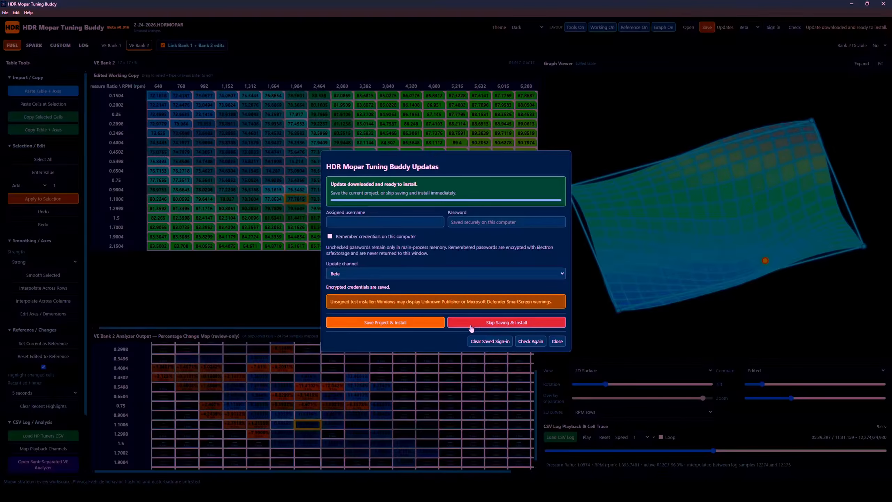
Choose to save the project before installing the update, and save it as test in the Tuned folder
left_click(386, 324)
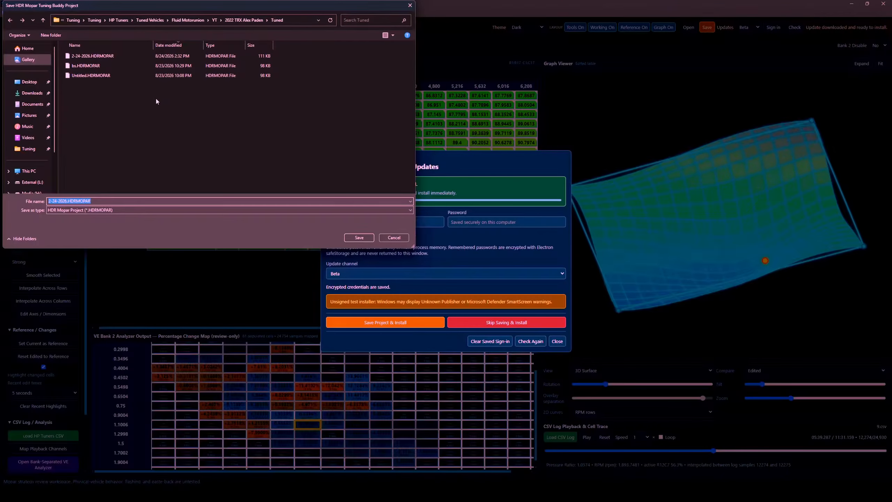
left_click(109, 56)
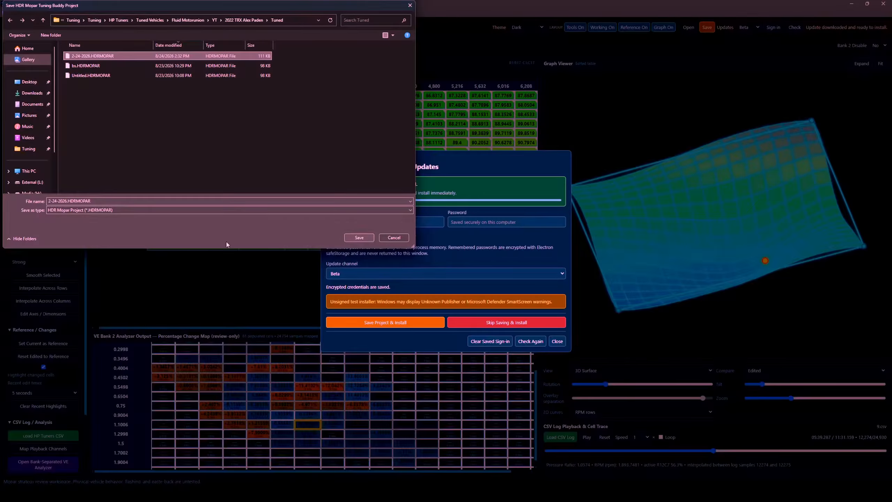
left_click(151, 202)
type("te")
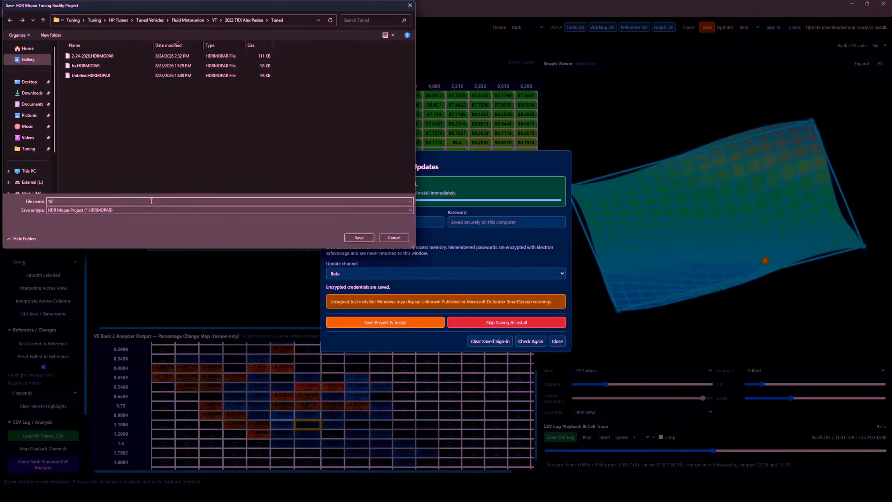
type("st")
left_click(359, 237)
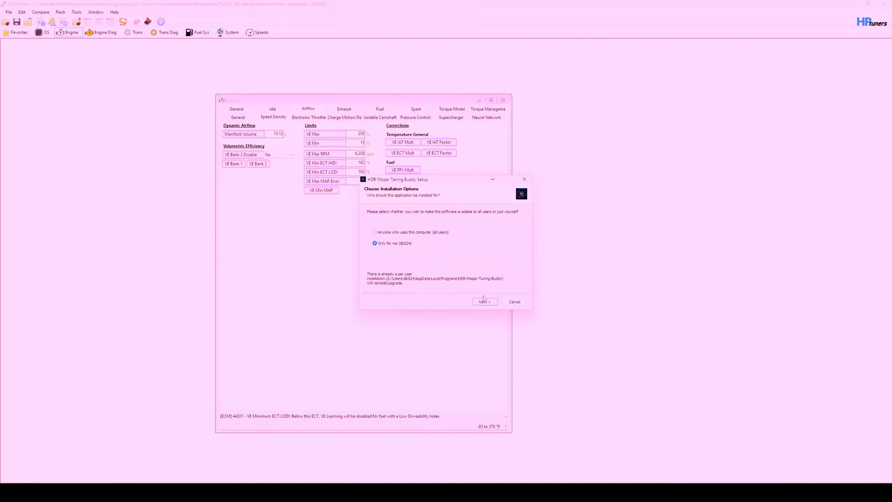
Install the update only for the current account, relaunch HDR Mopar Tuning Buddy and maximize its window
left_click(484, 302)
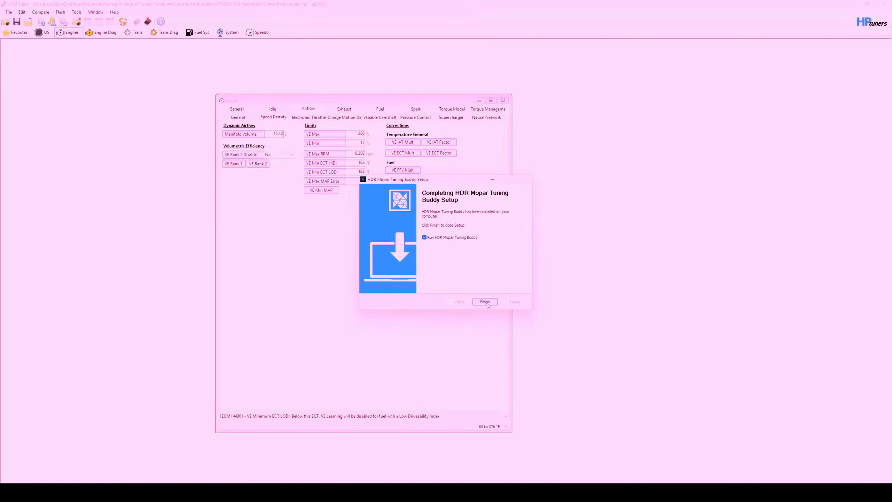
left_click(485, 302)
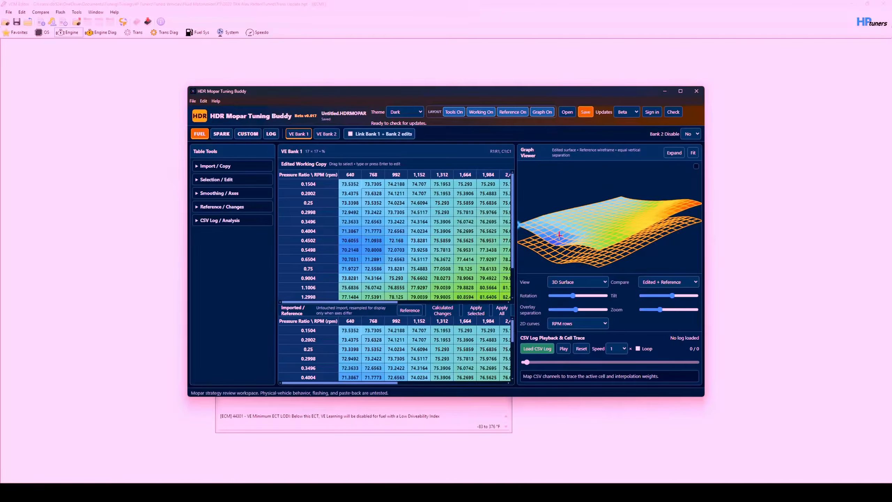
left_click(681, 91)
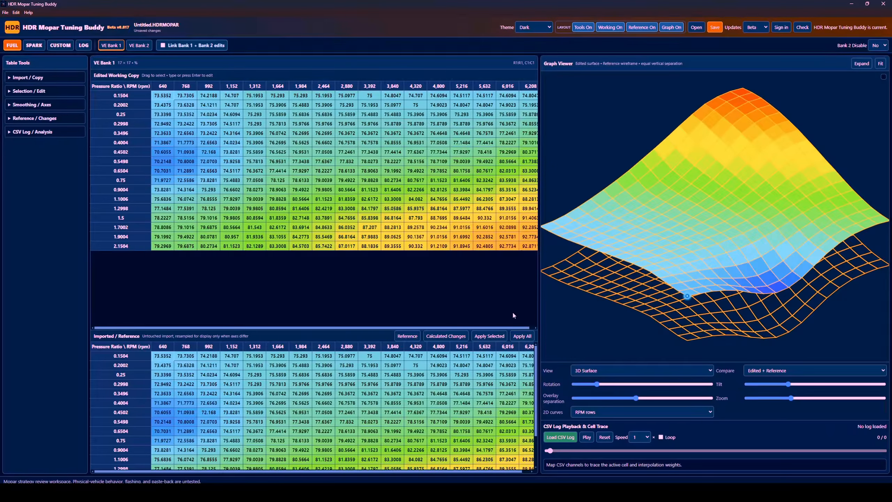
Open the test.HDRMOPAR project and look over its restored VE Bank 2 surface and reference table
left_click(696, 27)
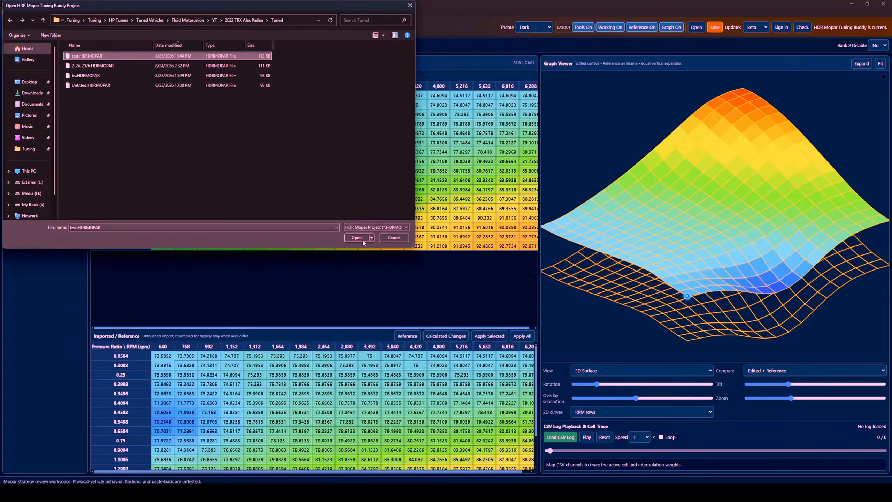
left_click(363, 241)
mouse_move(635, 279)
left_mouse_down()
mouse_move(649, 281)
mouse_move(607, 286)
mouse_move(637, 284)
left_mouse_up()
scroll(428, 383, "down", 2)
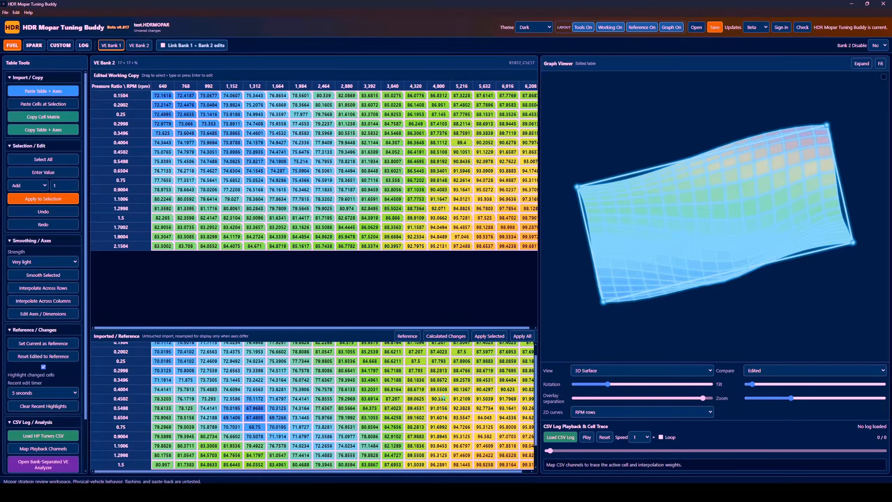
scroll(448, 397, "up", 2)
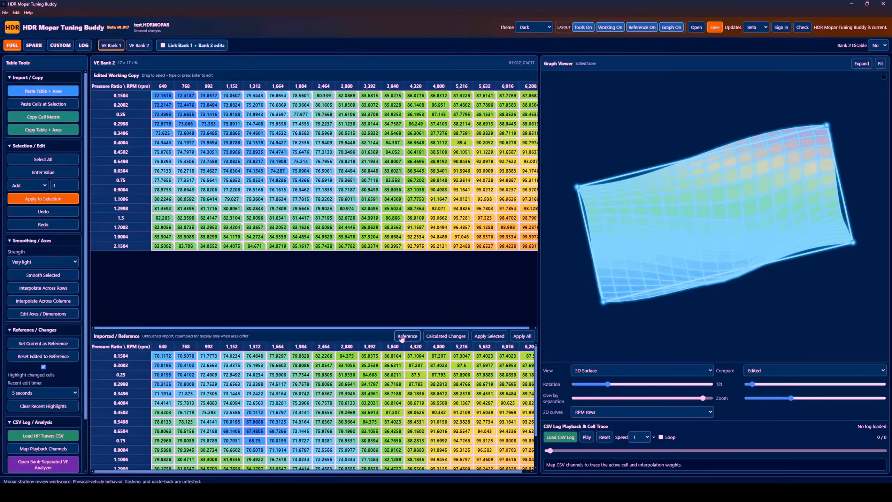
Compare the graph as Change vs Reference, and switch it to Edited + Reference to view both surfaces together
left_click(772, 370)
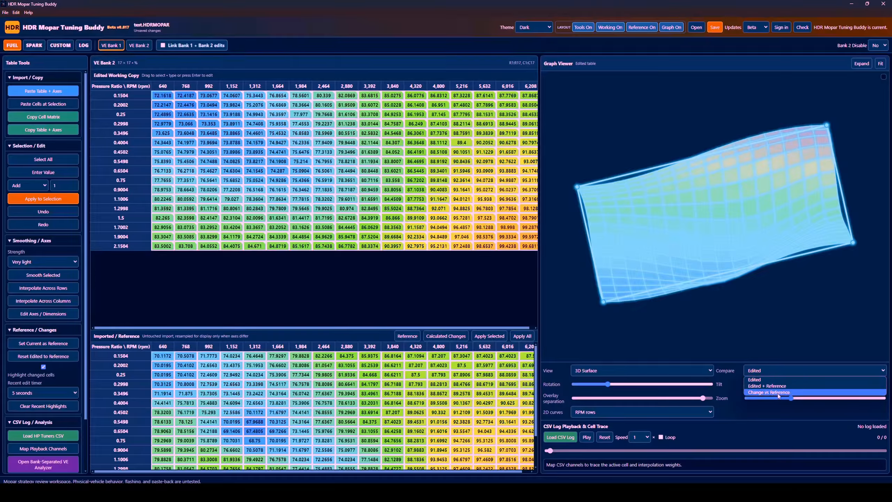
left_click(769, 393)
left_click(772, 372)
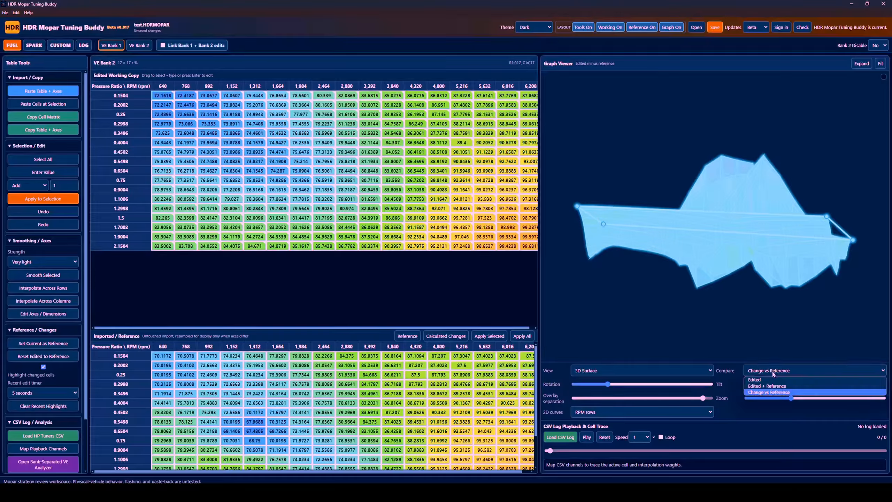
left_click(769, 386)
mouse_move(600, 311)
left_mouse_down()
mouse_move(677, 316)
mouse_move(594, 309)
mouse_move(604, 310)
left_mouse_up()
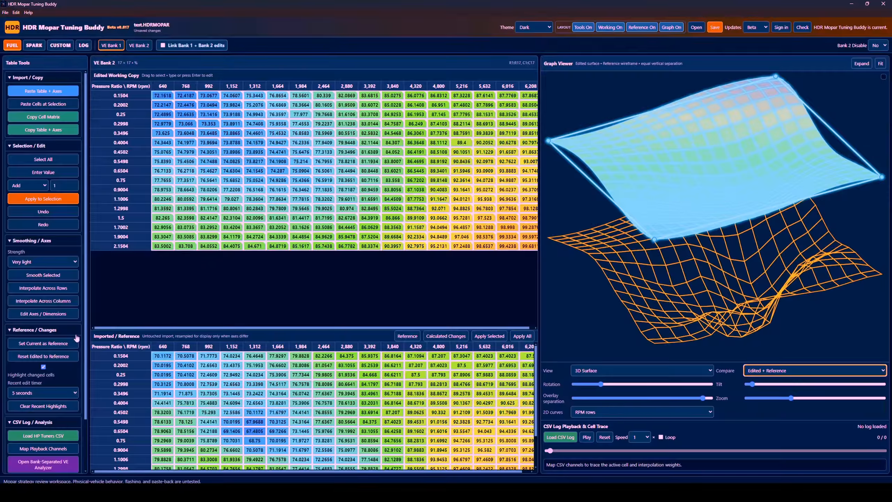
Collapse the CSV Log / Analysis tools and set the current VE Bank 2 table as the reference
scroll(75, 337, "down", 2)
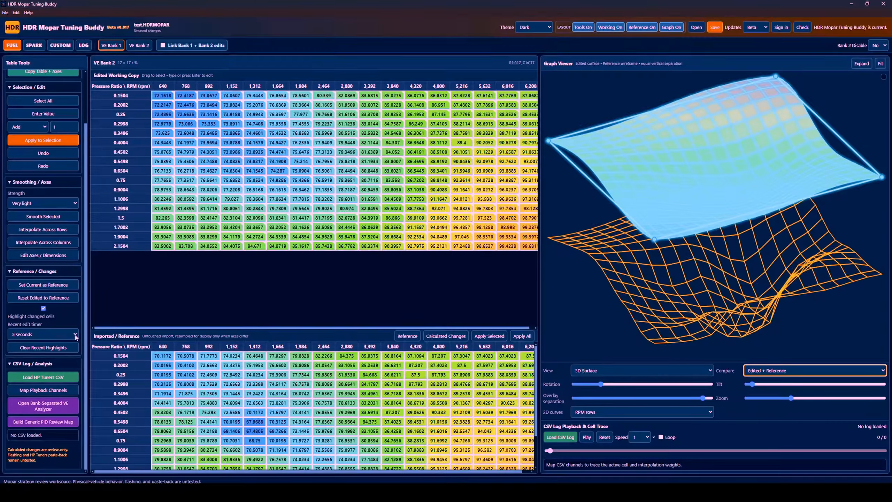
left_click(6, 365)
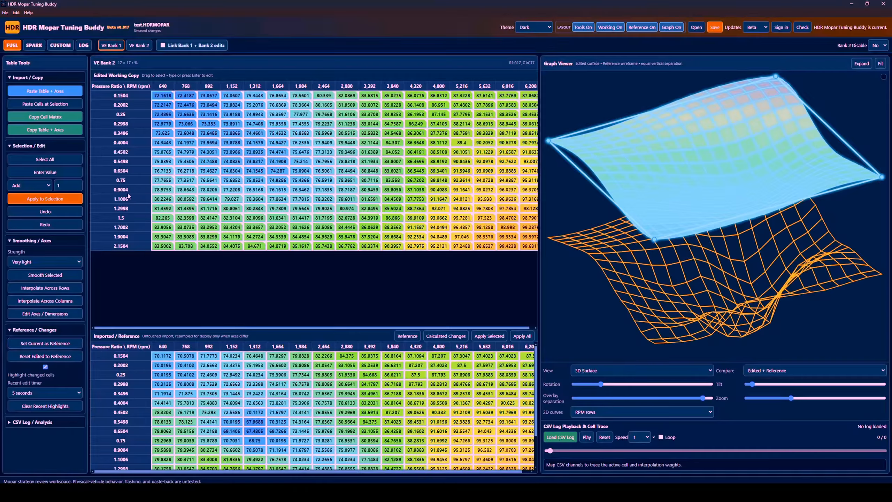
left_click_drag(659, 269, 665, 268)
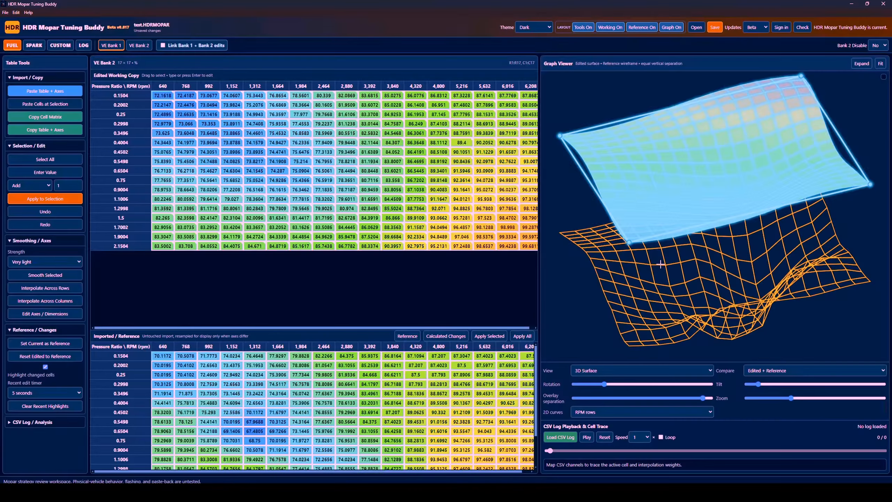
left_click(52, 343)
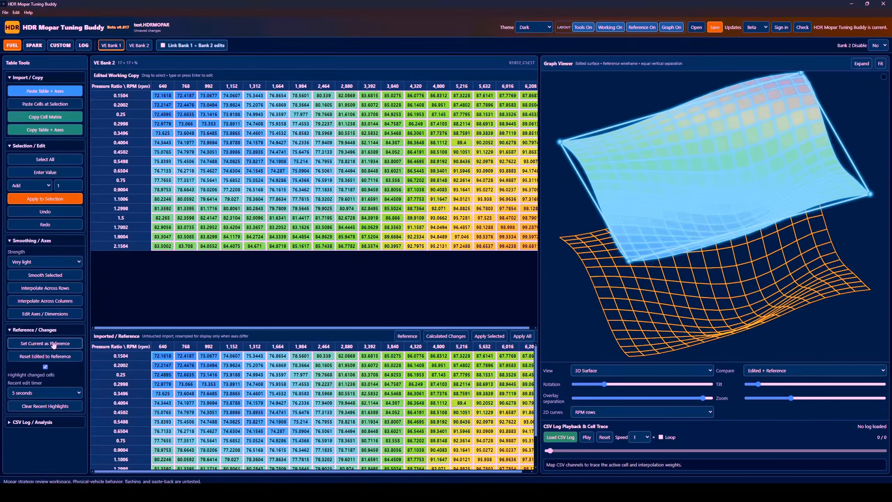
left_click_drag(165, 95, 508, 247)
mouse_move(751, 357)
left_mouse_down()
mouse_move(705, 340)
mouse_move(772, 352)
mouse_move(740, 337)
mouse_move(748, 366)
left_mouse_up()
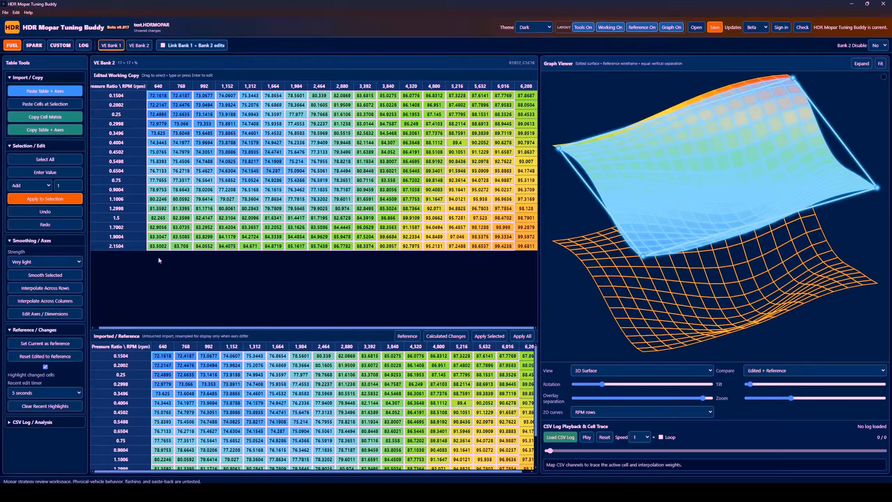
left_click(241, 172)
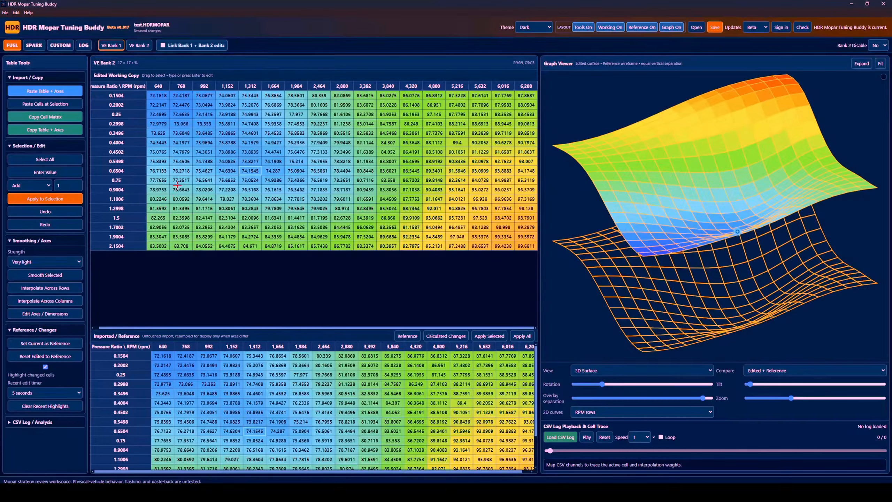
Set the VE Bank 2 cells from 768 to 4,800 RPM and pressure ratio 0.2002 to 1.2998 to 60
left_click_drag(176, 105, 431, 210)
type("66")
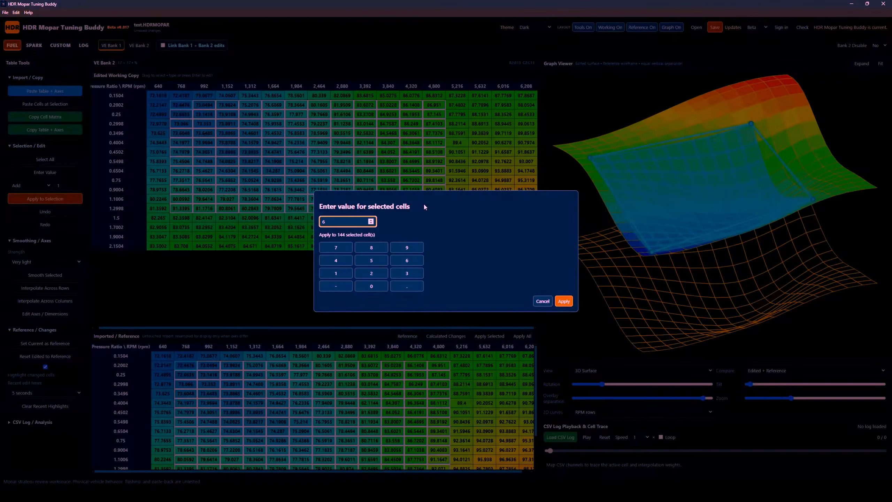
left_click(375, 290)
left_click(564, 301)
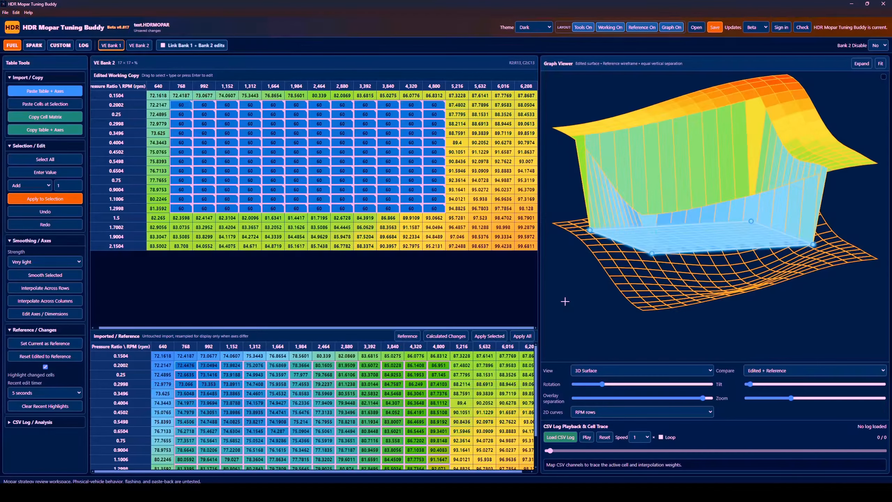
left_click(562, 333)
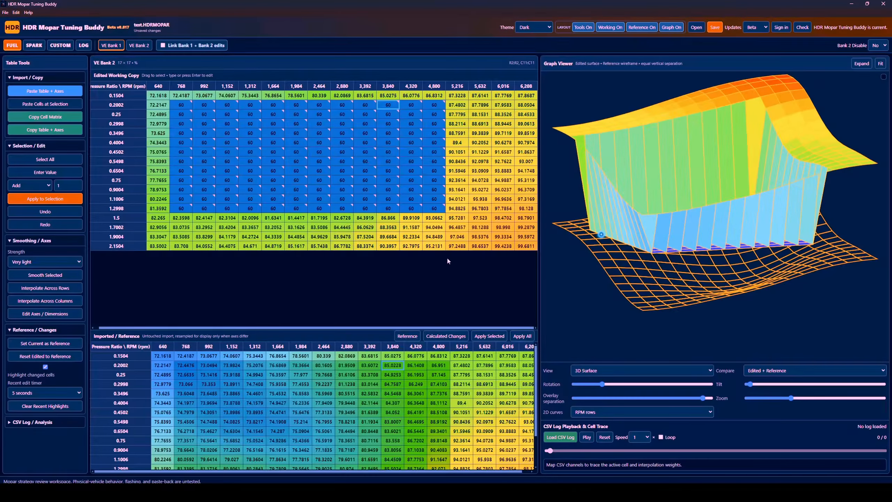
Inspect the altered VE Bank 2 surface against the reference, and undo the fill of 60
left_click_drag(623, 305, 574, 294)
left_click(45, 213)
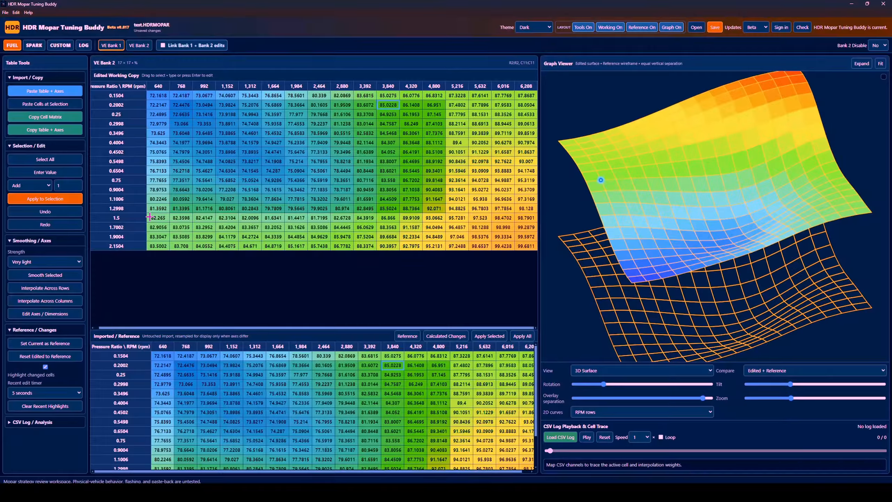
mouse_move(149, 217)
mouse_move(411, 243)
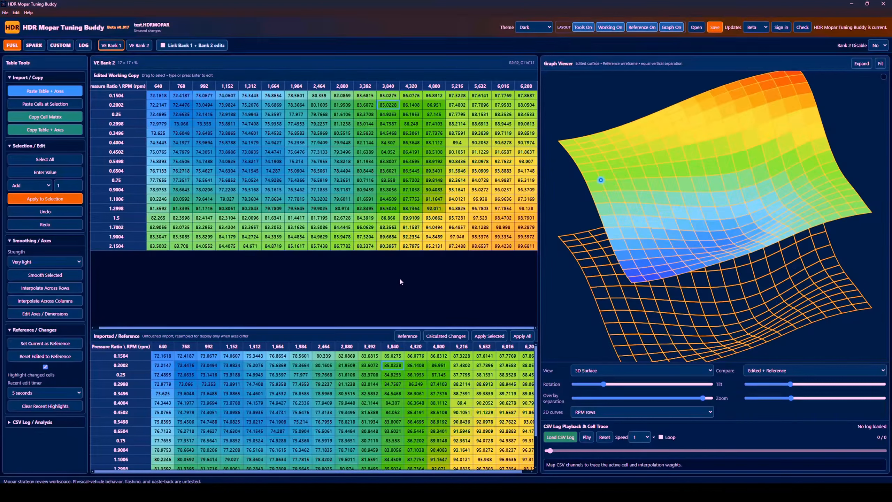